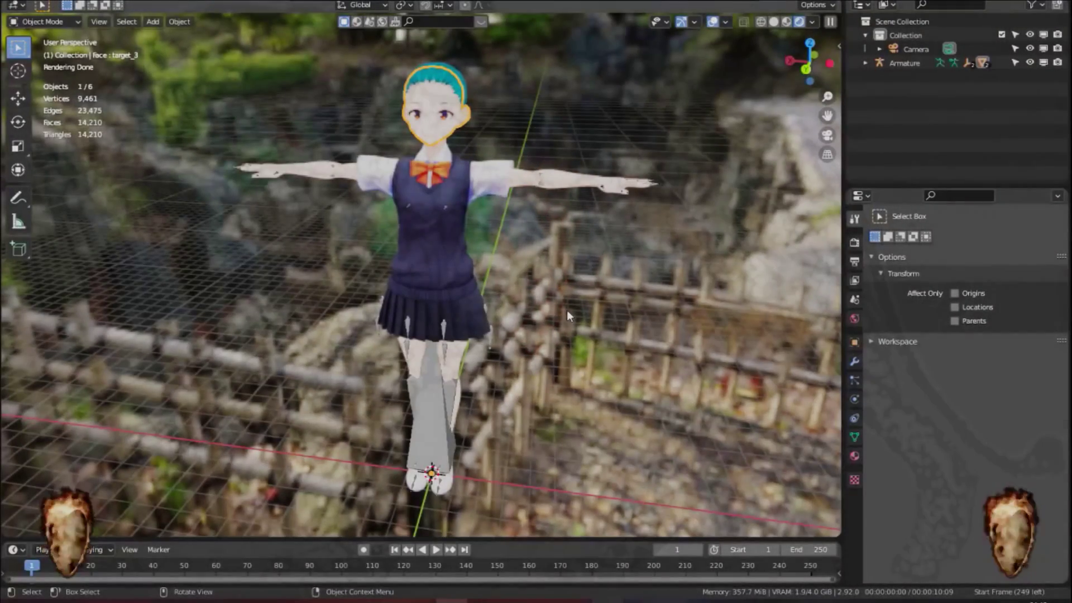
Deselect all, orbit around the character, and show the Face.baked mesh's Object Data properties.
click(567, 310)
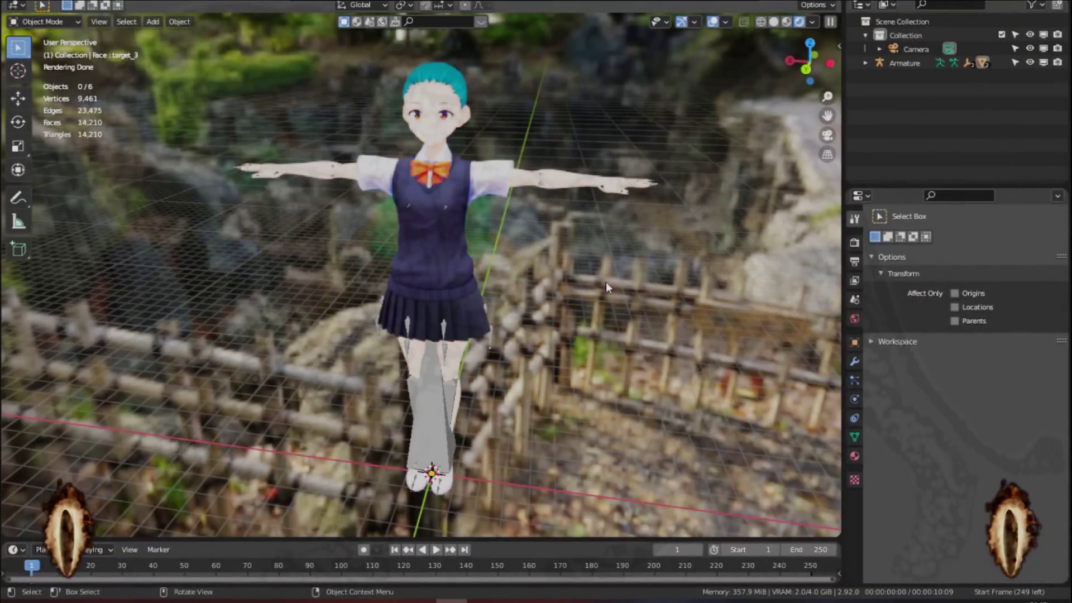
mouse_move(682, 288)
middle_down()
mouse_move(427, 257)
mouse_move(333, 312)
mouse_move(300, 303)
middle_up()
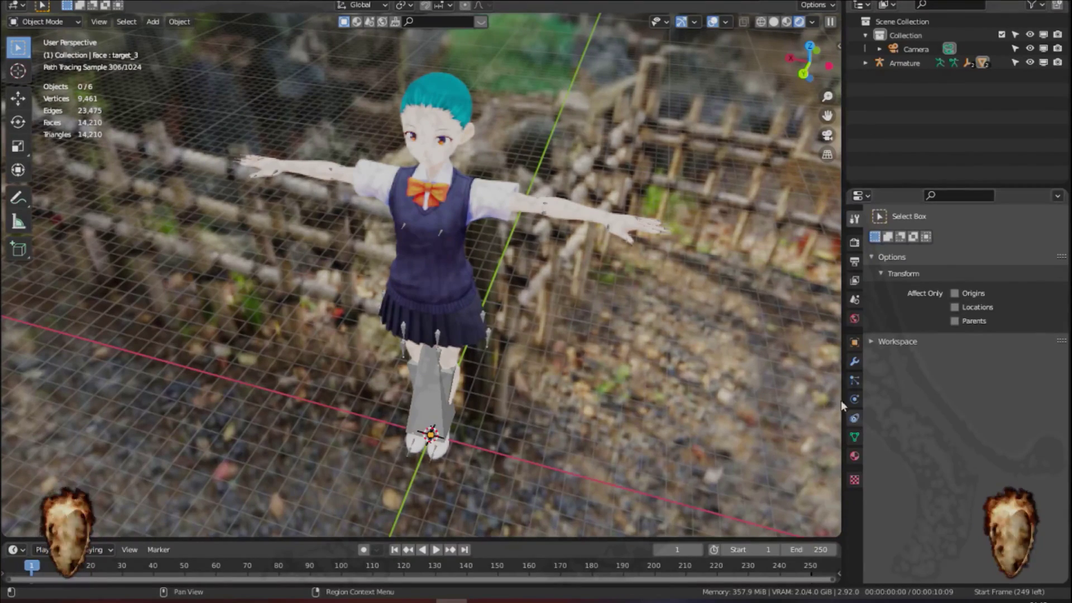
click(854, 437)
scroll(906, 310, up, 3)
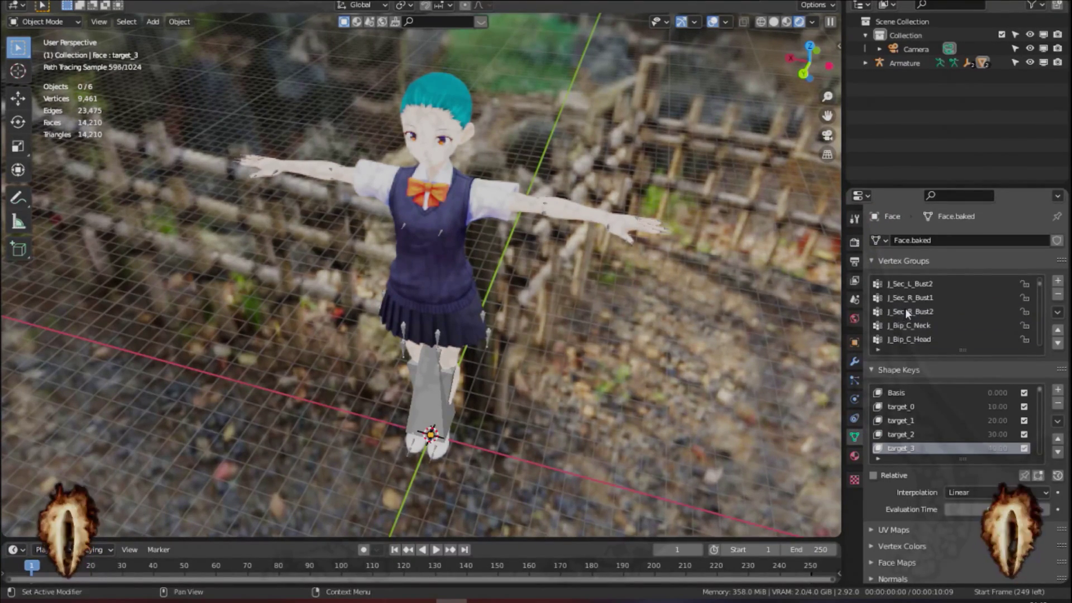
Widen the properties area and make target_0 the active shape key.
drag(843, 316, 719, 313)
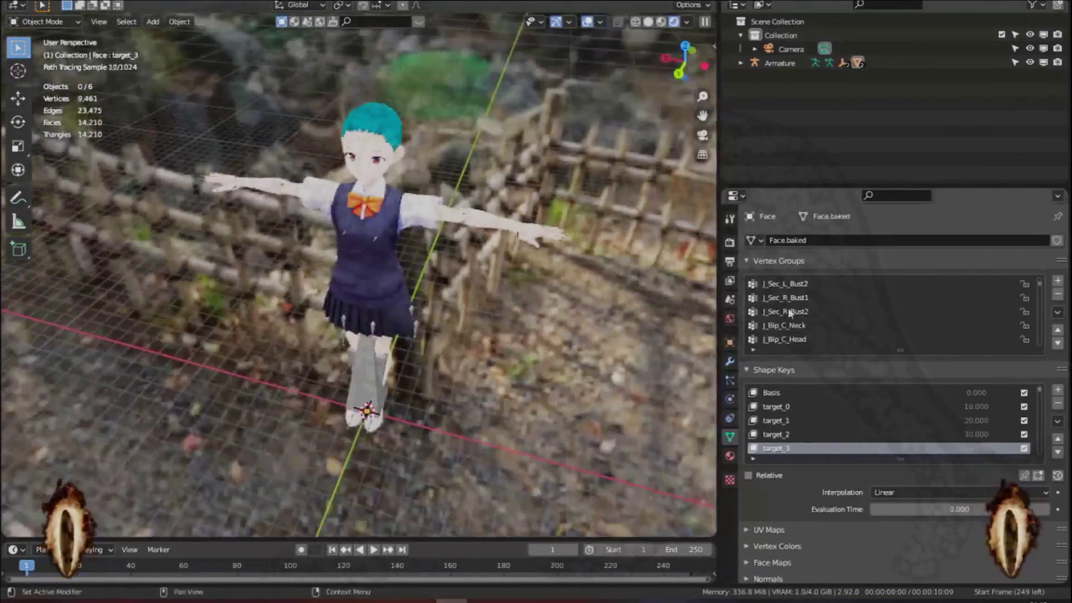
ctrl+scroll(804, 315, down, 3)
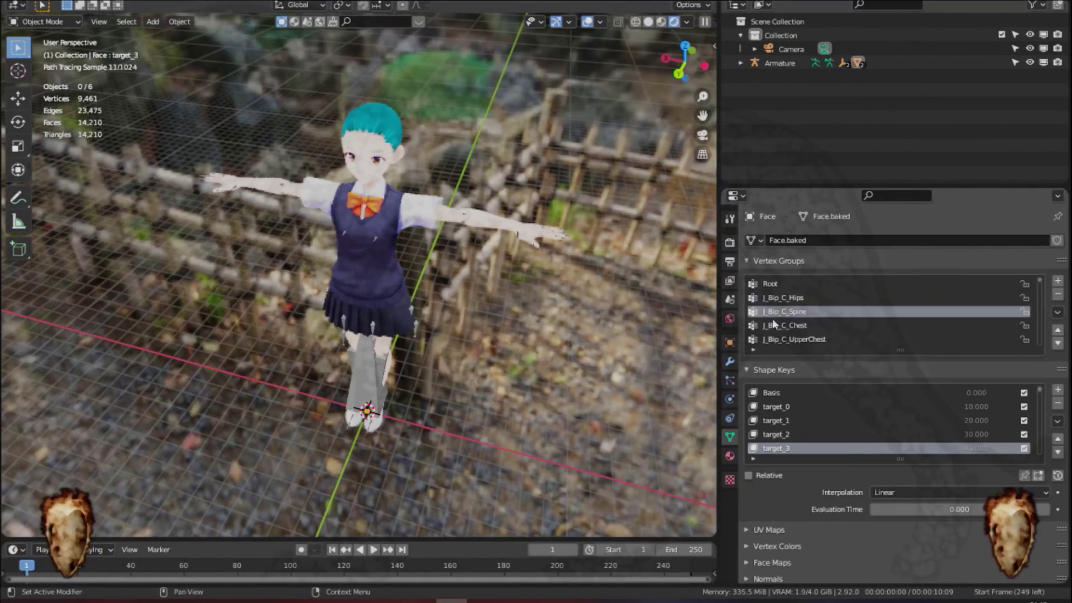
scroll(777, 337, down, 2)
click(767, 410)
scroll(787, 413, down, 10)
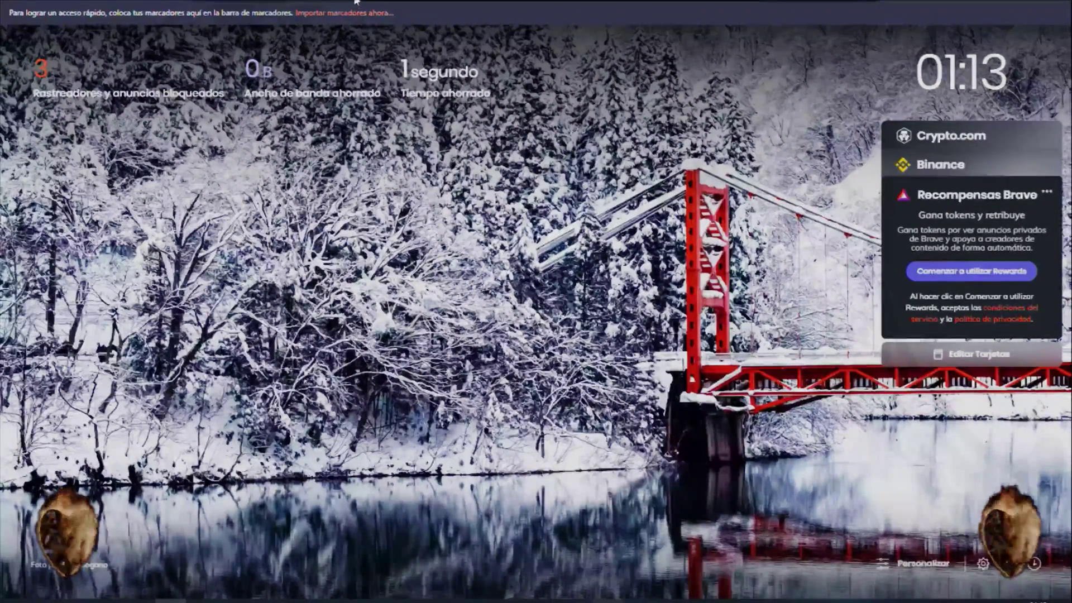
text(https://vroid.com/studio)
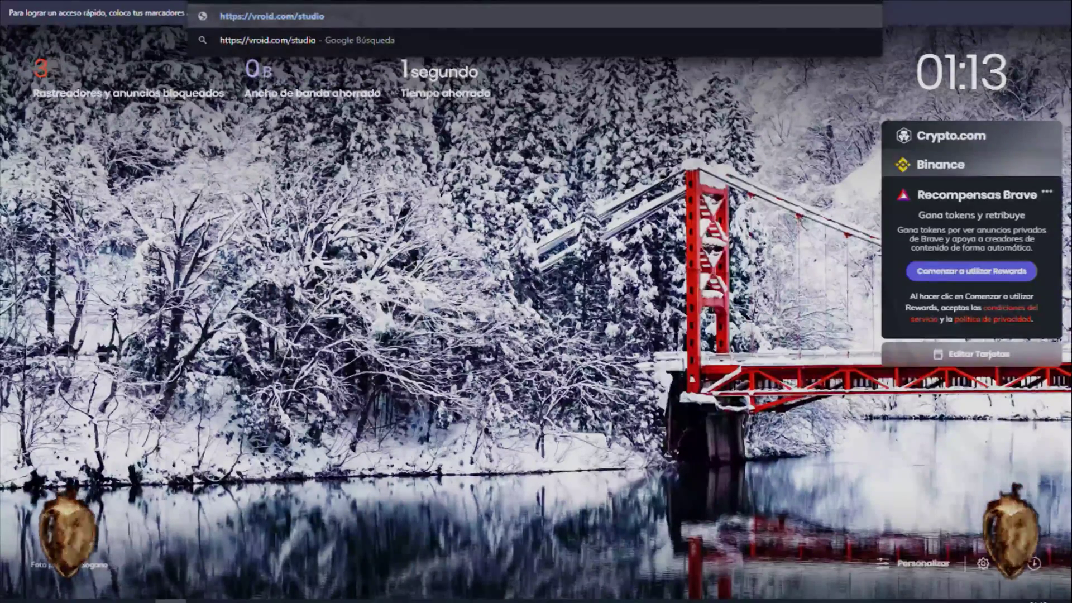
key(Return)
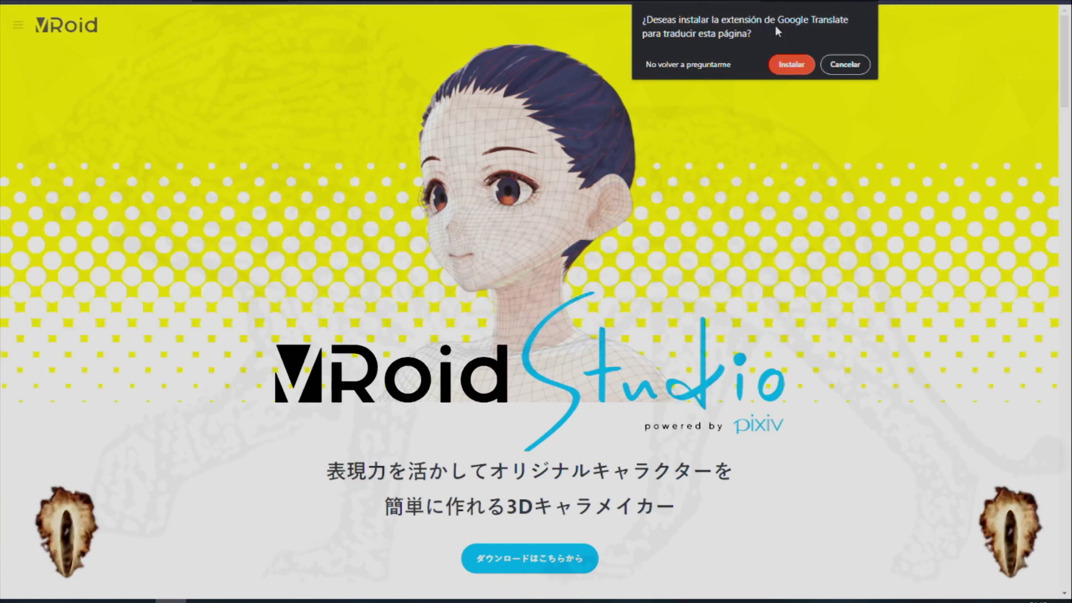
Add the Google Translate extension so the VRoid page appears in Spanish.
click(780, 71)
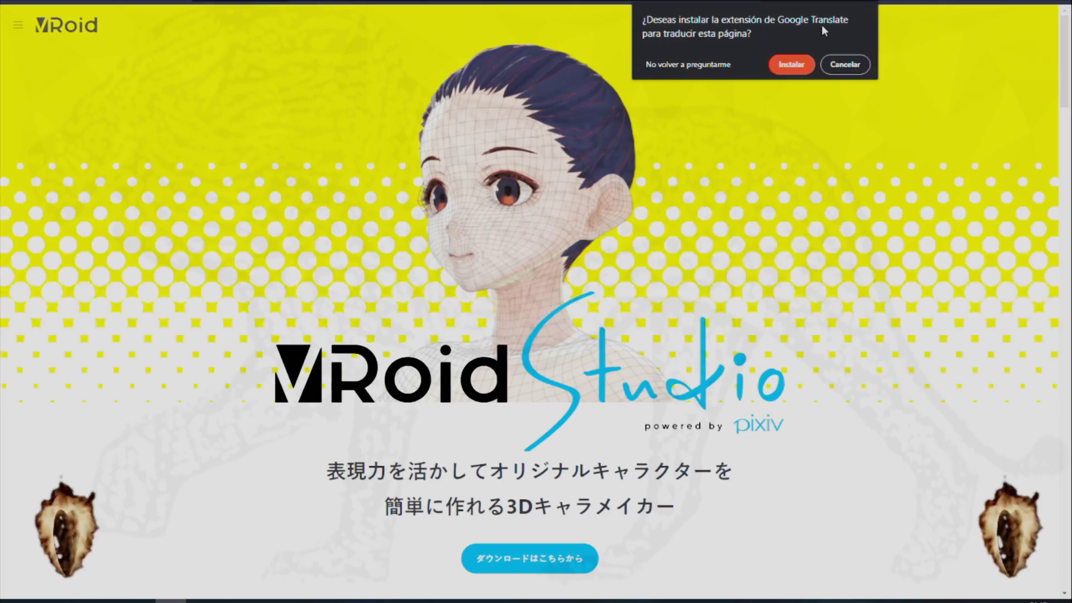
click(1030, 84)
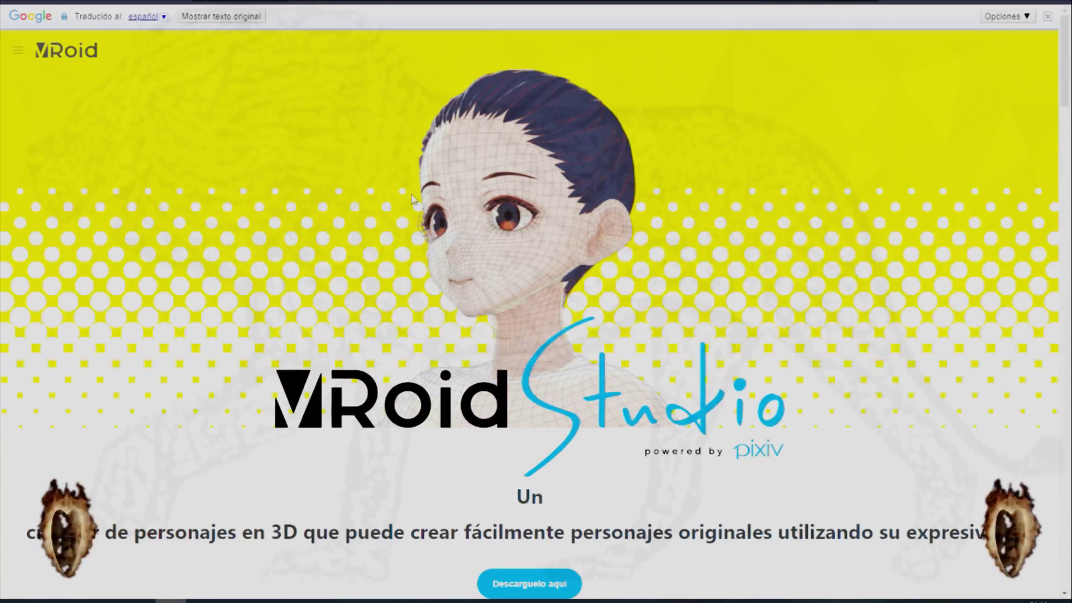
scroll(404, 219, down, 1)
scroll(406, 213, down, 1)
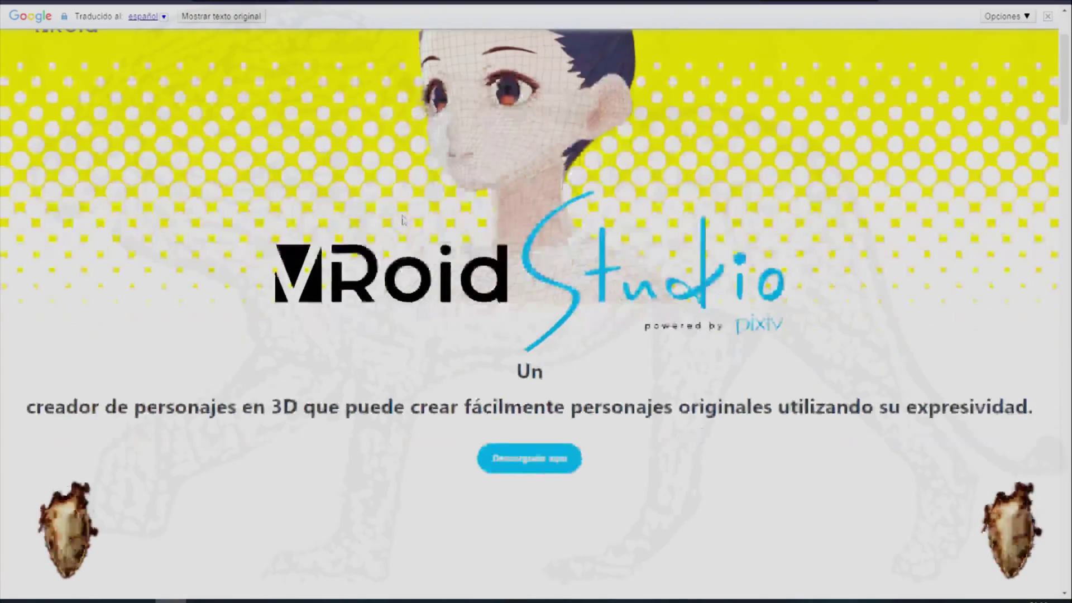
scroll(406, 211, down, 1)
scroll(407, 211, down, 1)
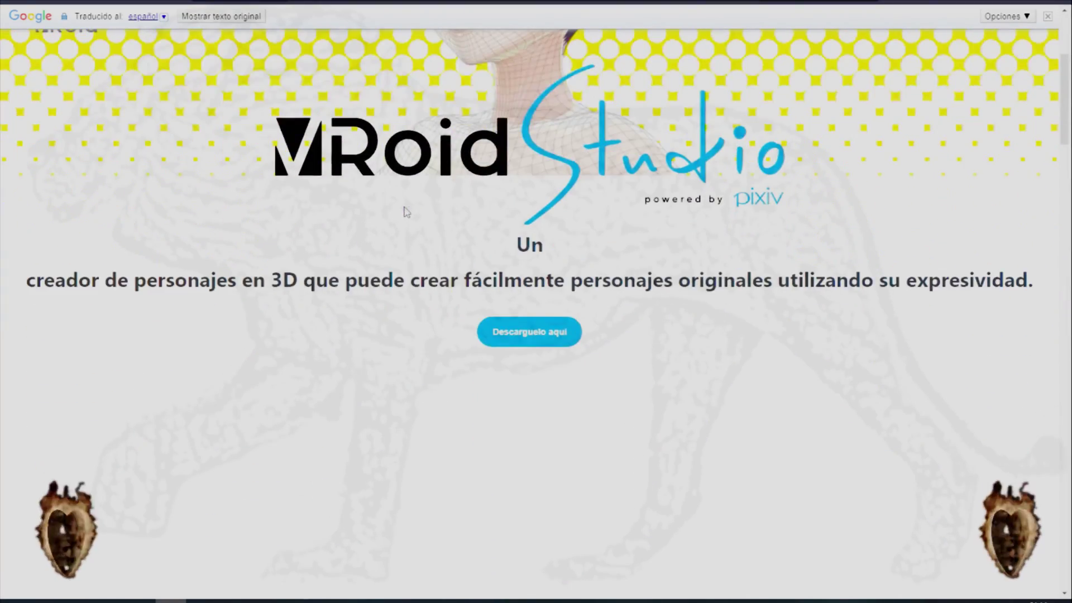
Save the VRoid Studio v0.13.1 Windows installer from the download section.
click(530, 333)
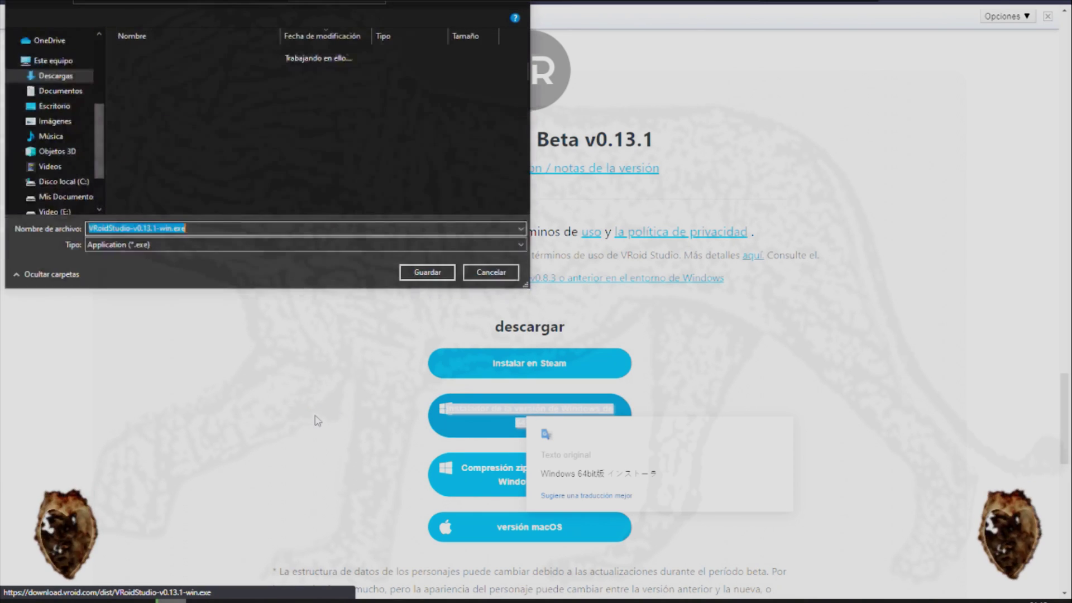
click(51, 106)
click(428, 272)
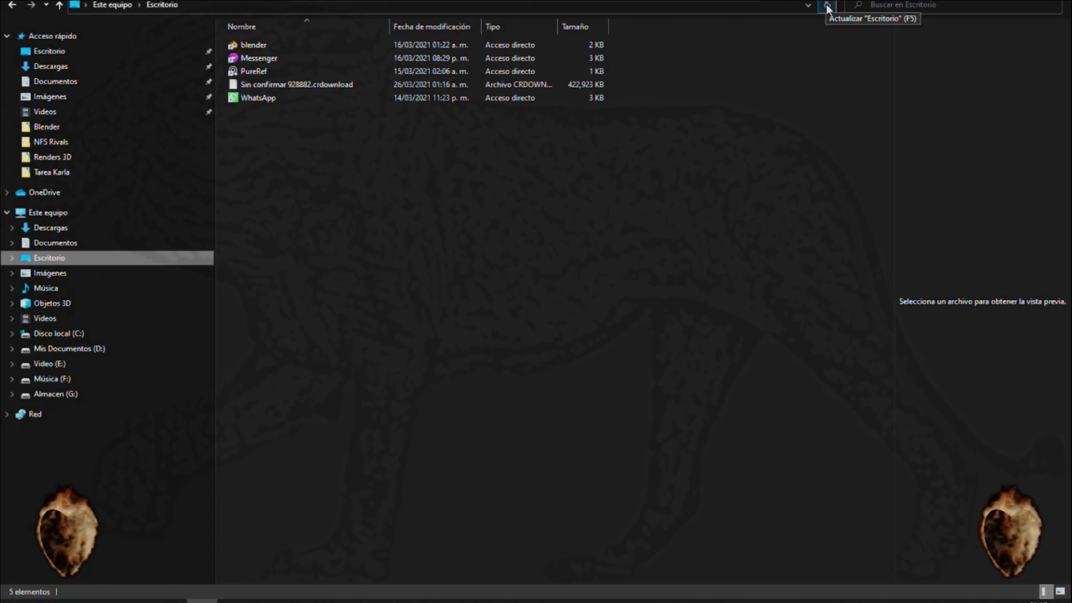
Refresh Escritorio and run VRoidStudio-v0.13.1-win.exe as administrator with the default language.
click(828, 5)
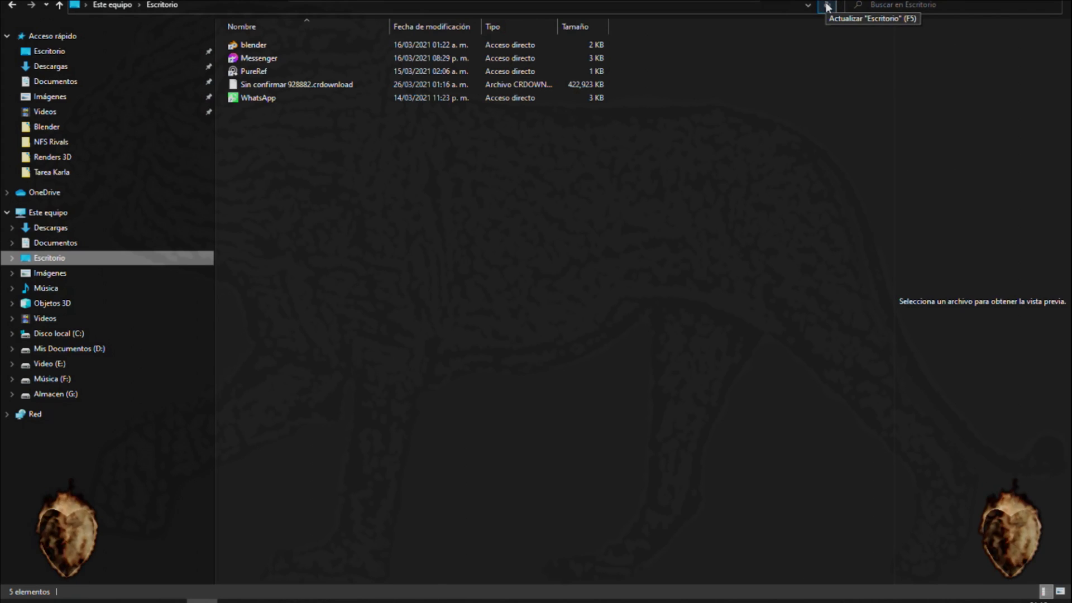
click(827, 6)
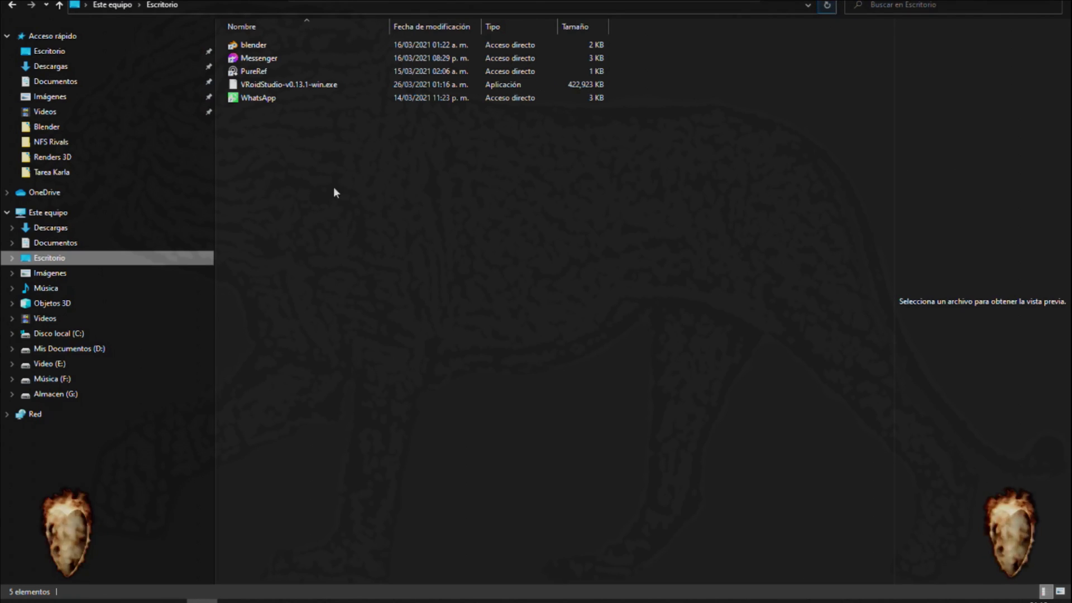
click(303, 85)
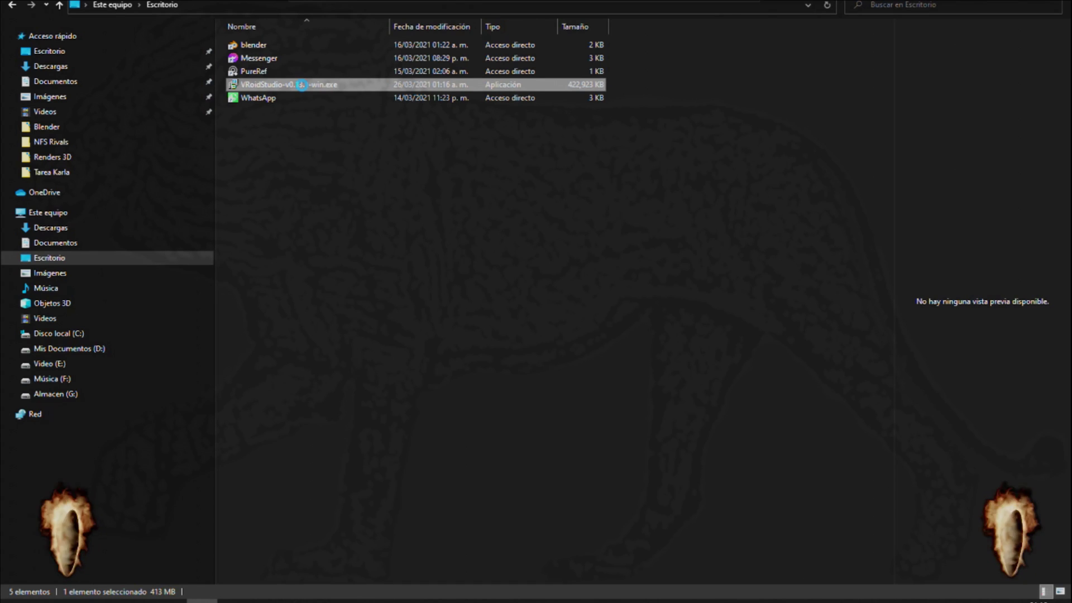
right_click(303, 86)
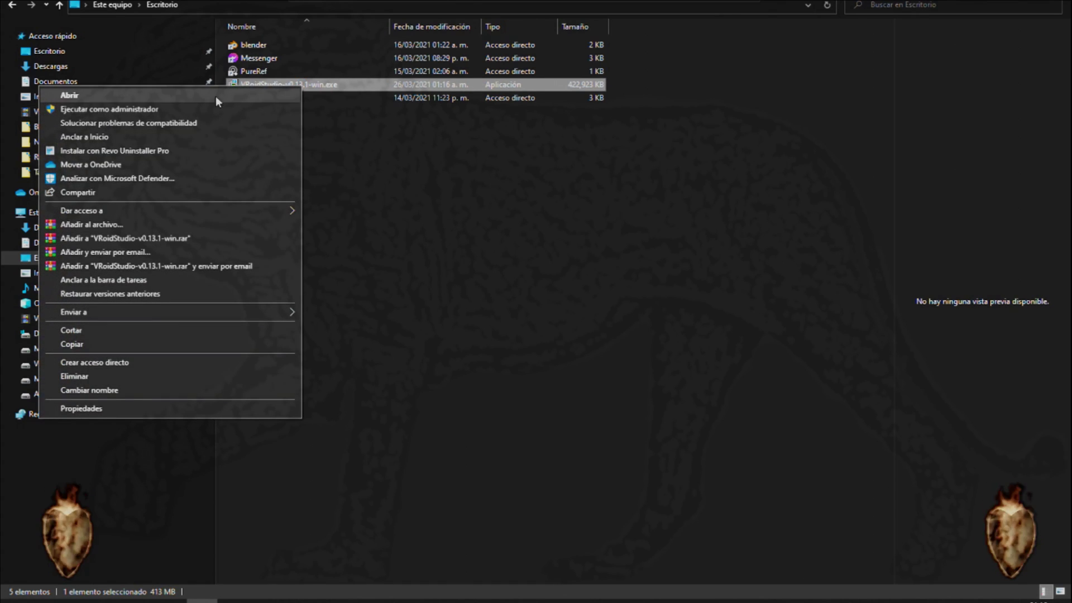
click(155, 111)
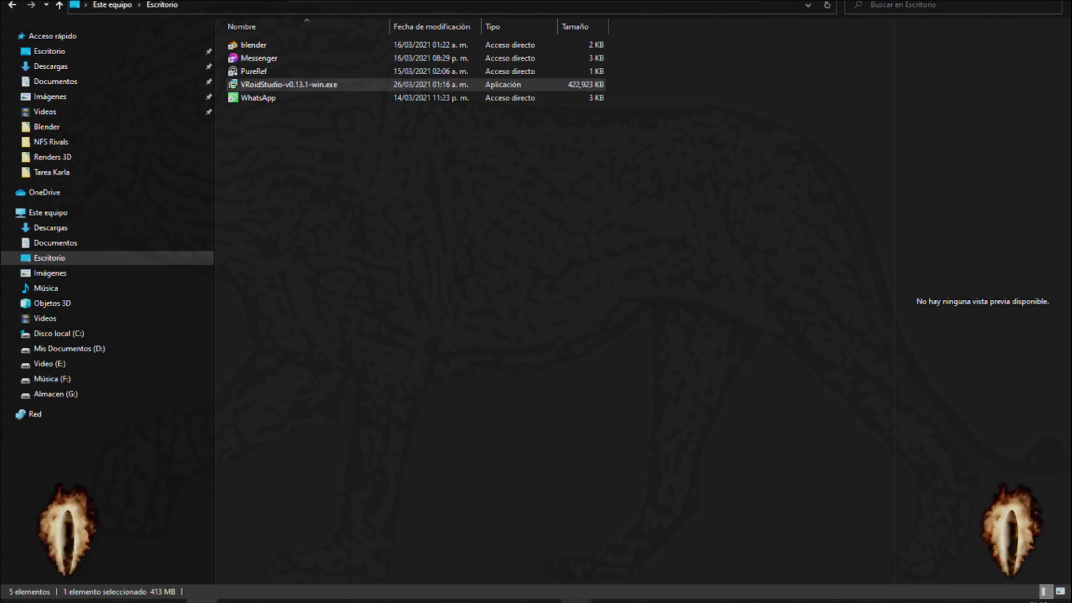
click(502, 316)
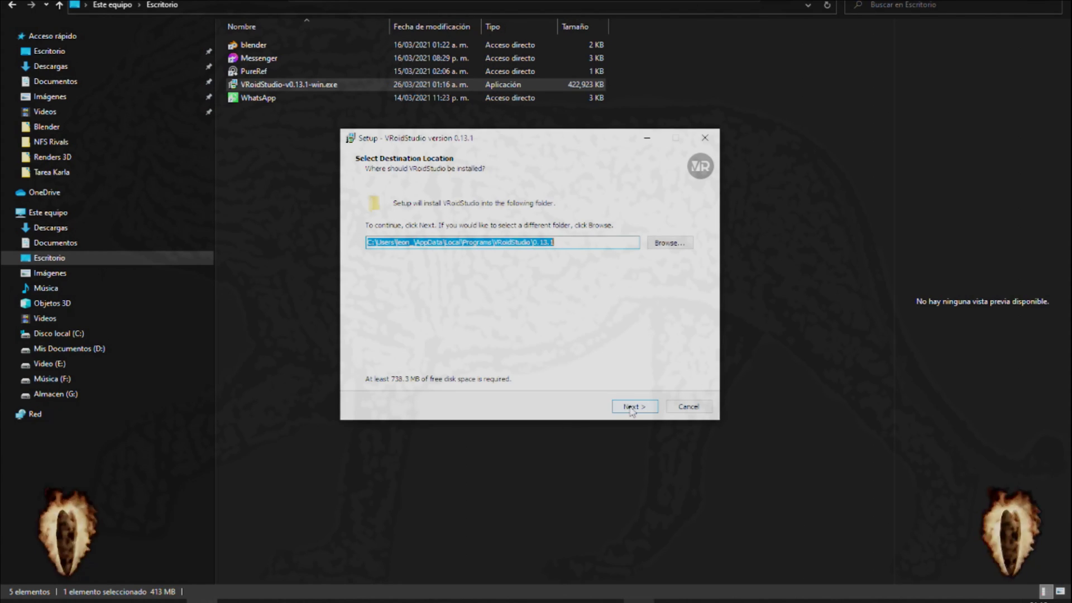
Accept the default destination folder in the VRoid Studio 0.13.1 setup wizard.
key(Return)
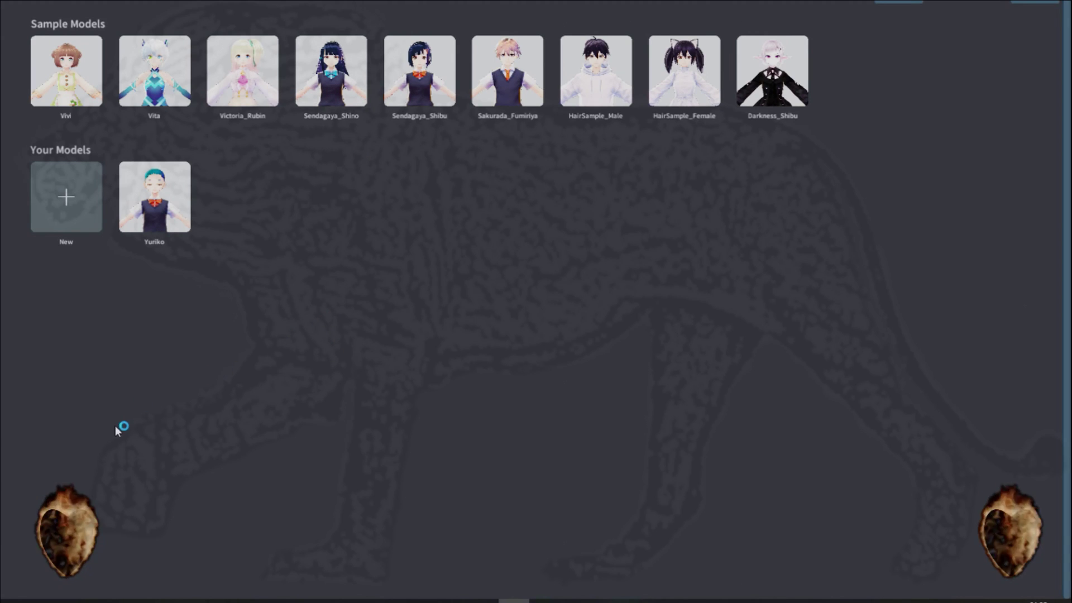
Create a new VRoid Studio model based on the male model type.
click(67, 197)
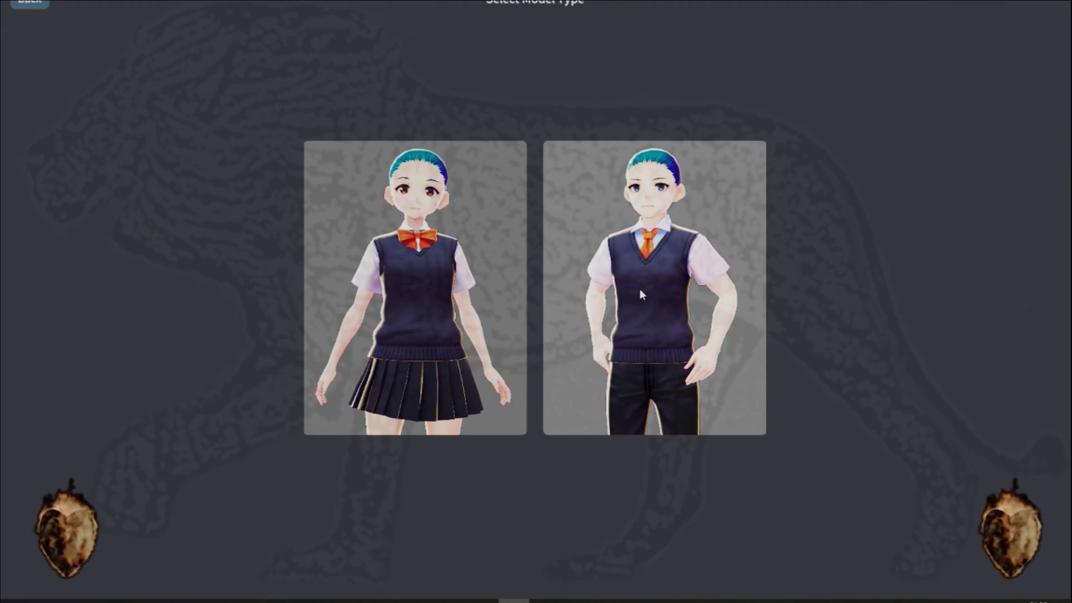
click(645, 271)
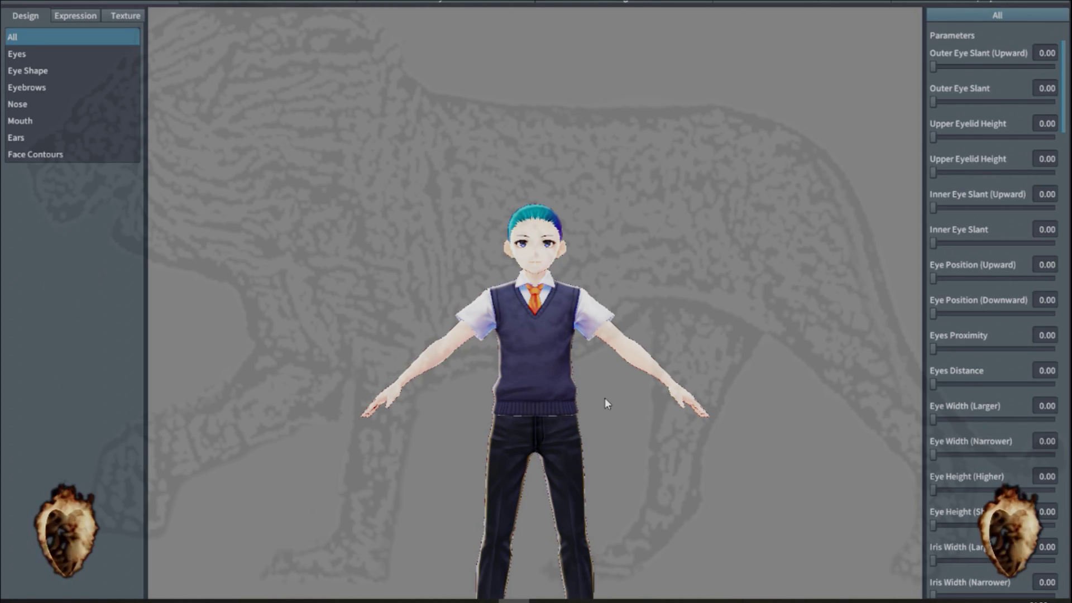
Orbit the male model back and front, then view its Eyes, Eye Shape and Face Contours parameters.
mouse_move(648, 411)
right_down()
mouse_move(702, 409)
mouse_move(715, 450)
mouse_move(608, 457)
mouse_move(508, 407)
mouse_move(471, 426)
right_up()
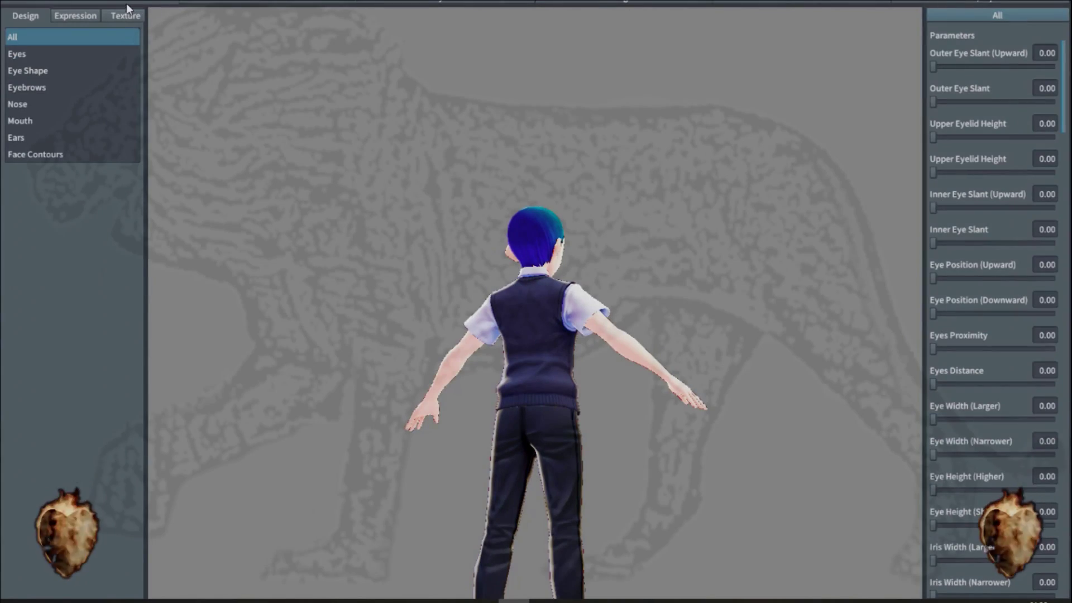
mouse_move(792, 434)
right_down()
mouse_move(654, 446)
mouse_move(668, 440)
right_up()
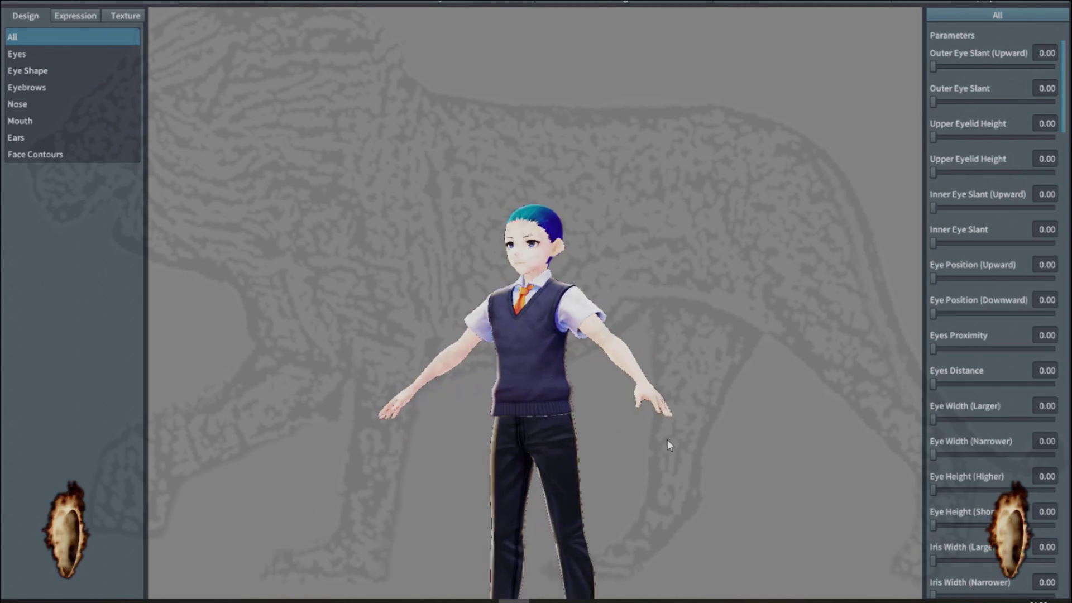
click(25, 58)
click(28, 68)
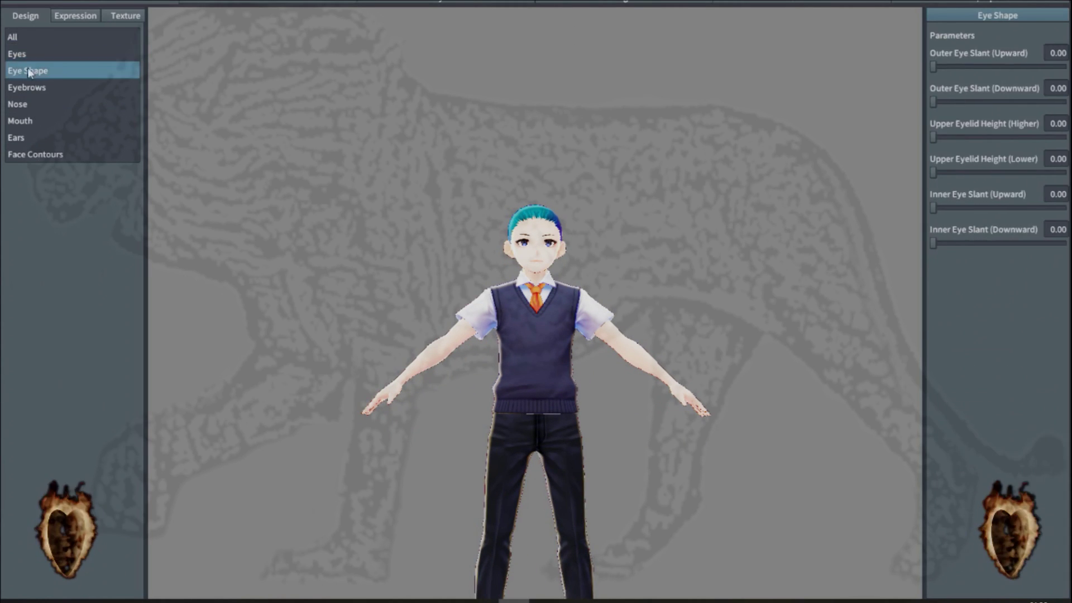
click(43, 155)
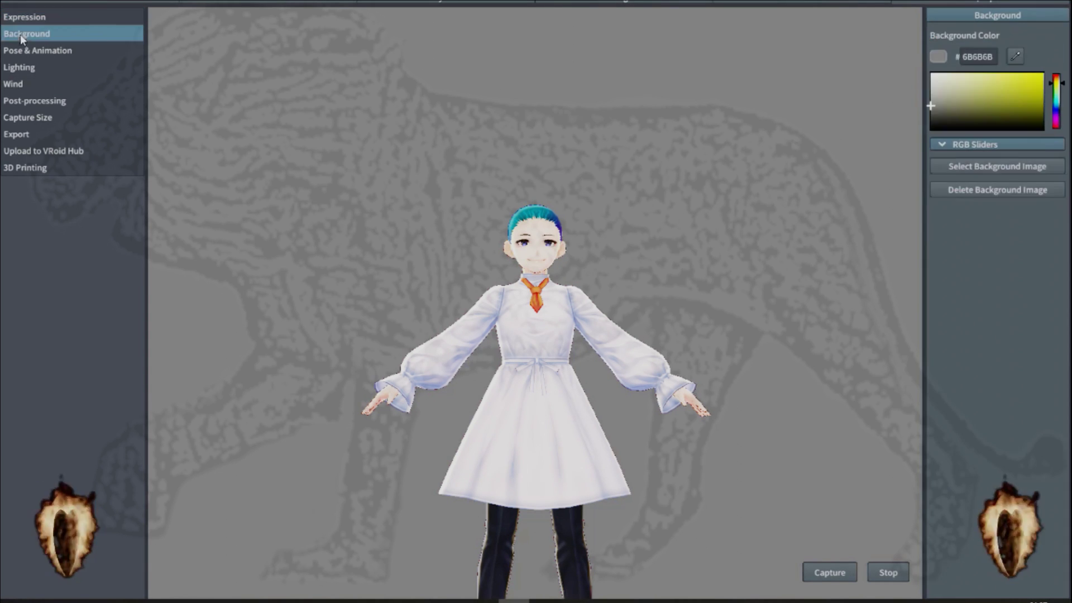
Play Standby 6 with full Neutral, a smile and about half Angry expression.
click(952, 109)
click(952, 159)
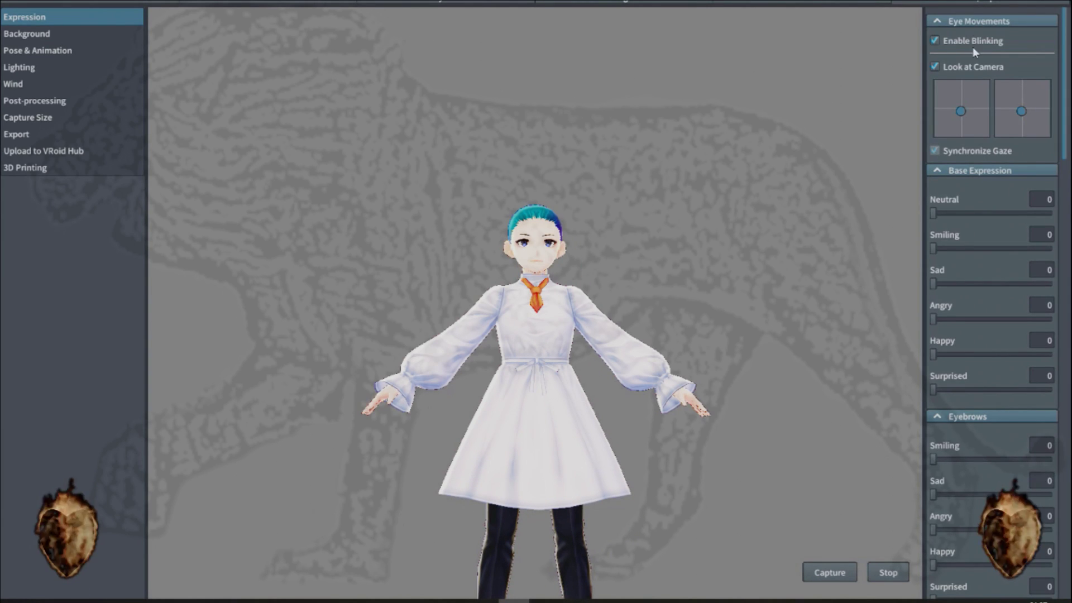
drag(935, 212, 1060, 207)
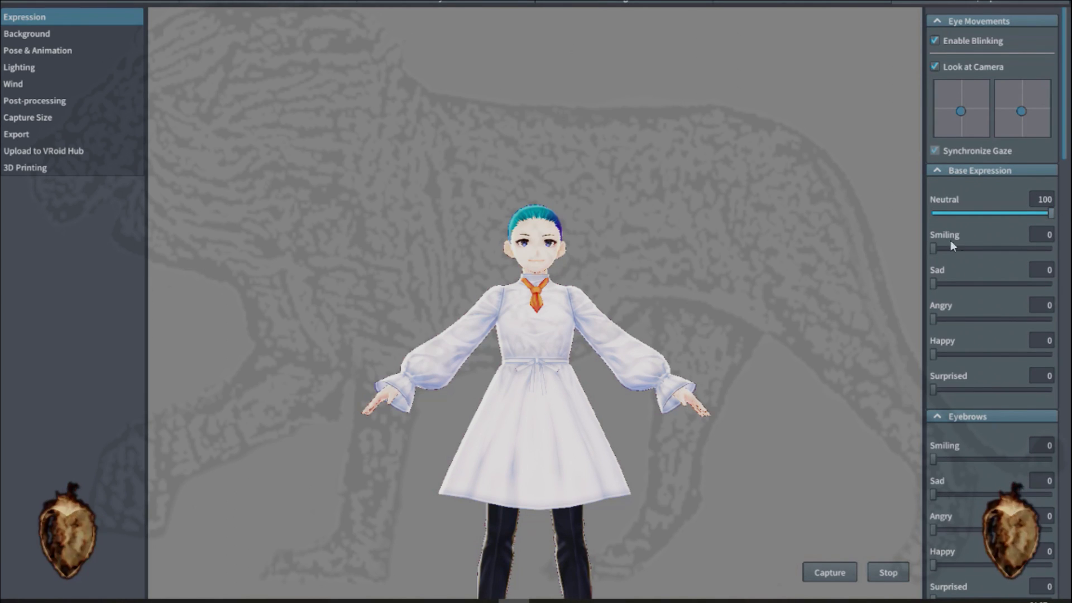
mouse_move(935, 248)
mouse_down()
mouse_move(1067, 241)
mouse_move(997, 250)
mouse_up()
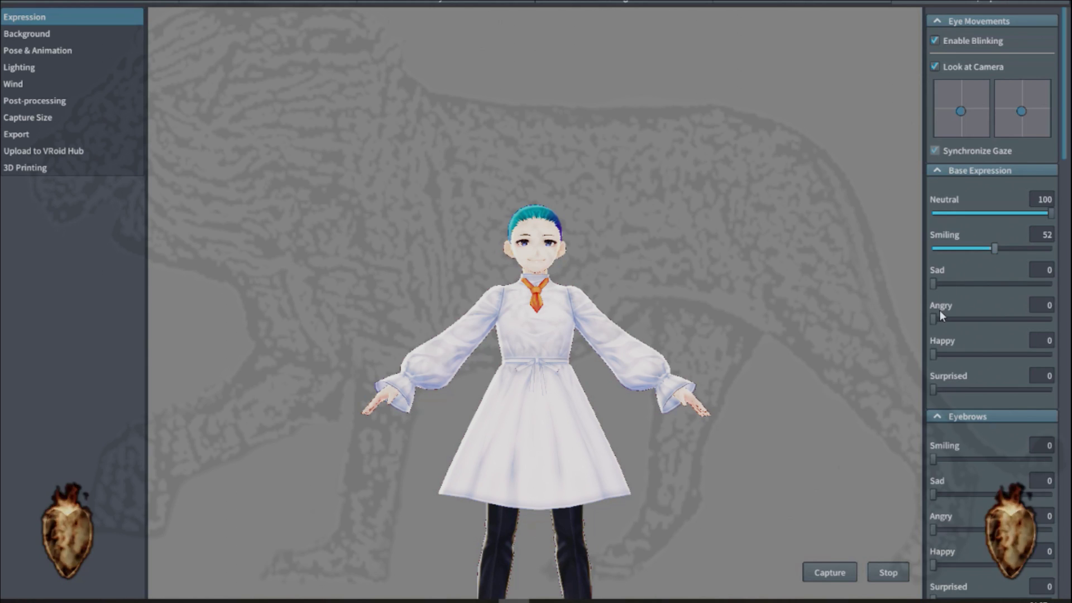
mouse_move(934, 320)
mouse_down()
mouse_move(995, 318)
mouse_move(924, 349)
mouse_move(910, 424)
mouse_up()
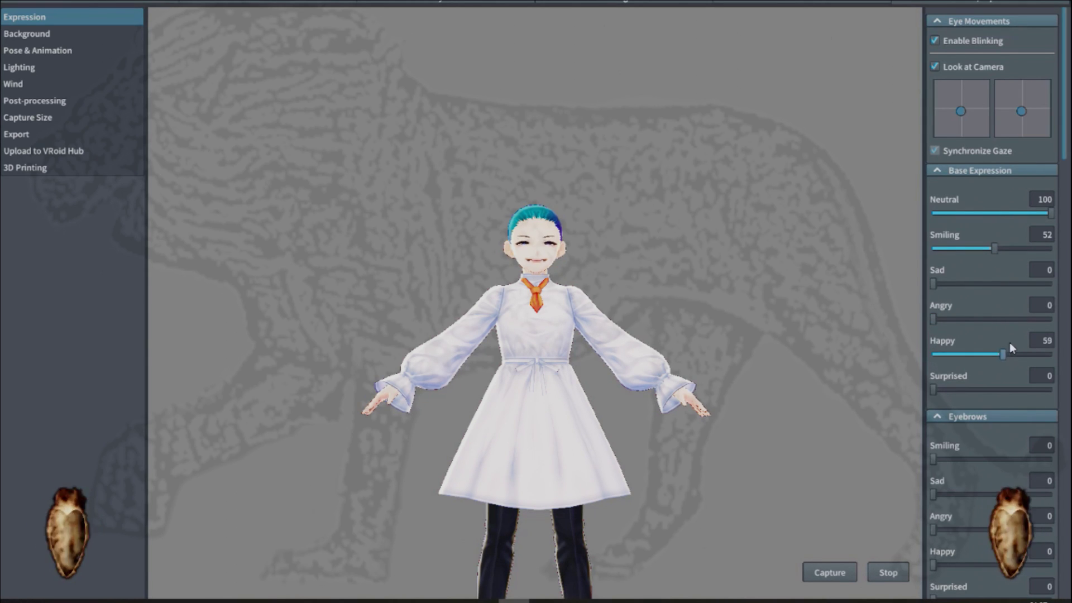
Collapse the expression sections and preview Standby 2 through 5 under Pose & Animation.
click(937, 417)
click(935, 443)
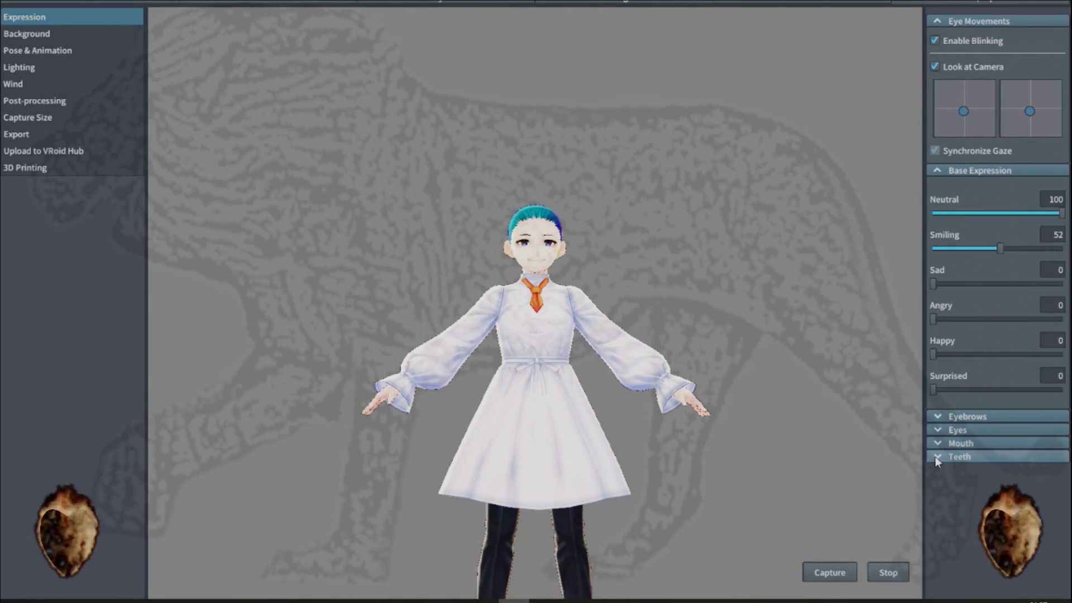
click(937, 171)
click(23, 32)
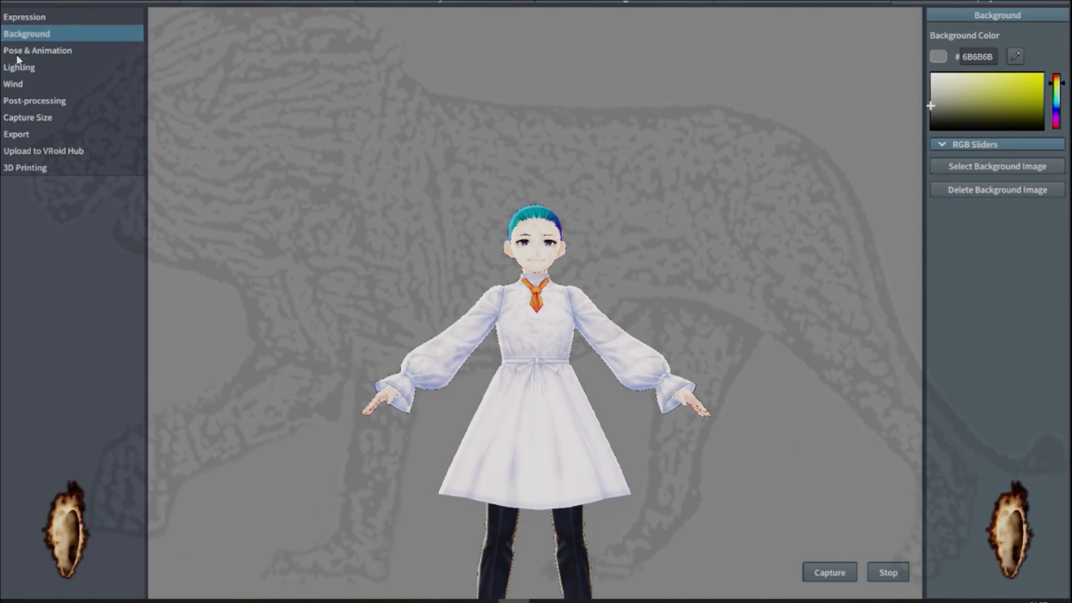
click(17, 52)
click(950, 109)
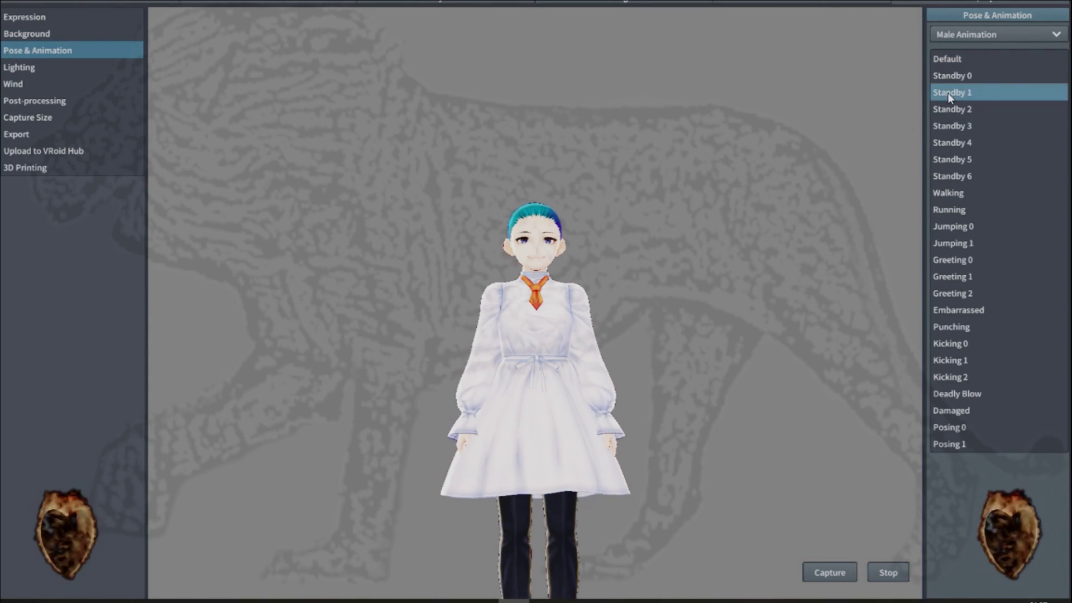
click(947, 128)
click(948, 144)
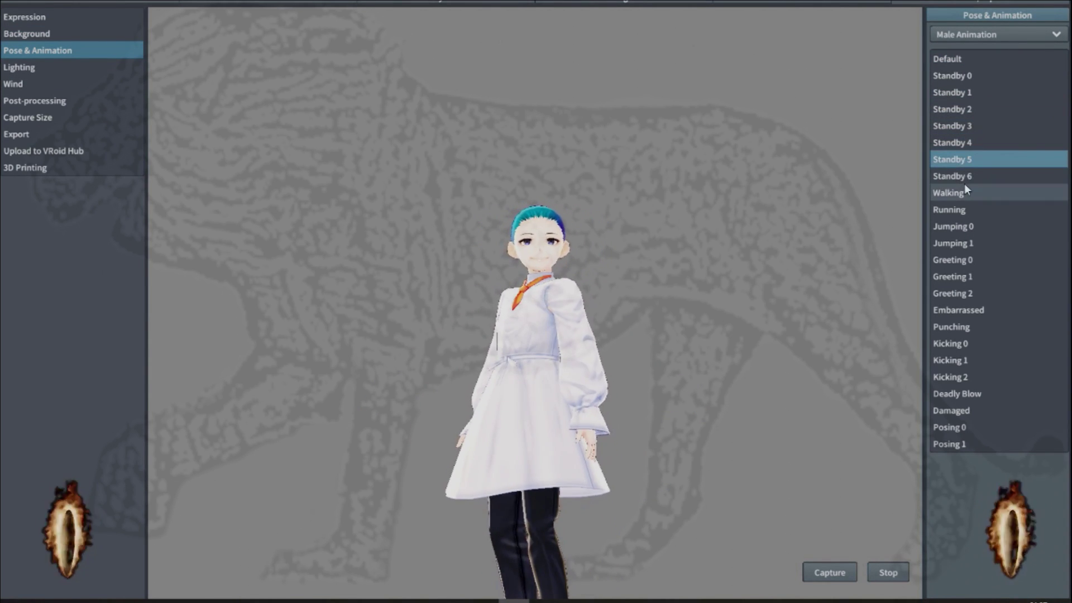
click(960, 177)
Capture an image, create a 'Personaje 2' folder in the save dialog, then close it.
click(831, 572)
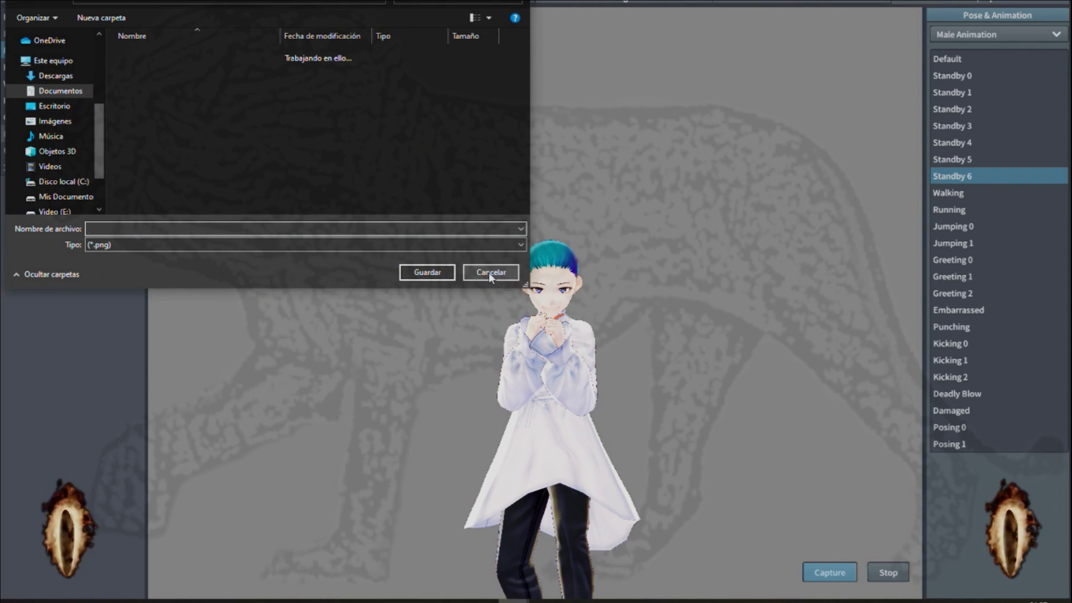
text(1)
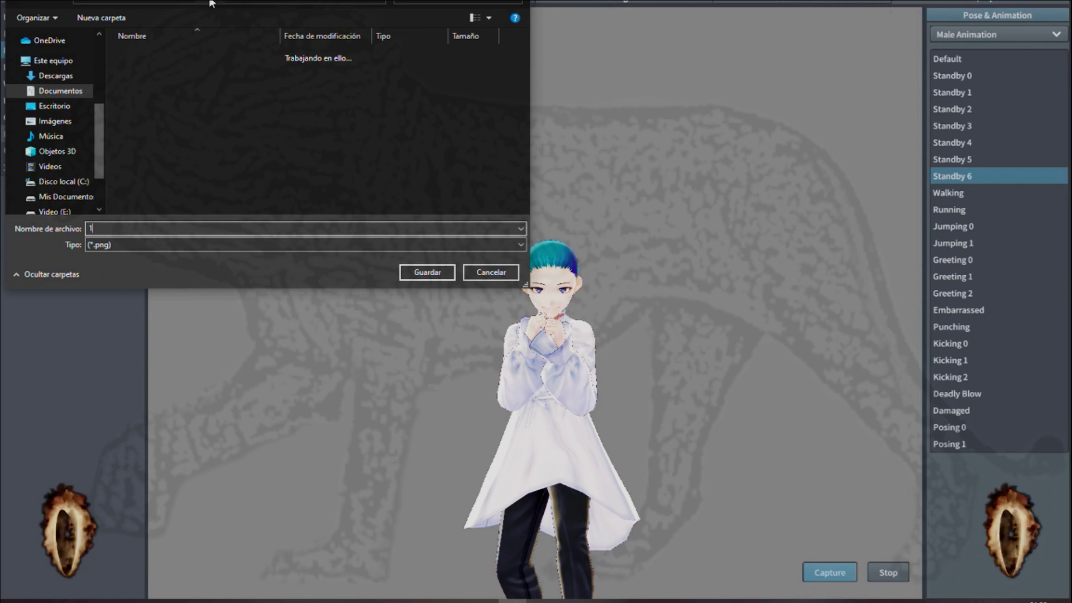
click(100, 18)
text(Personaje 2)
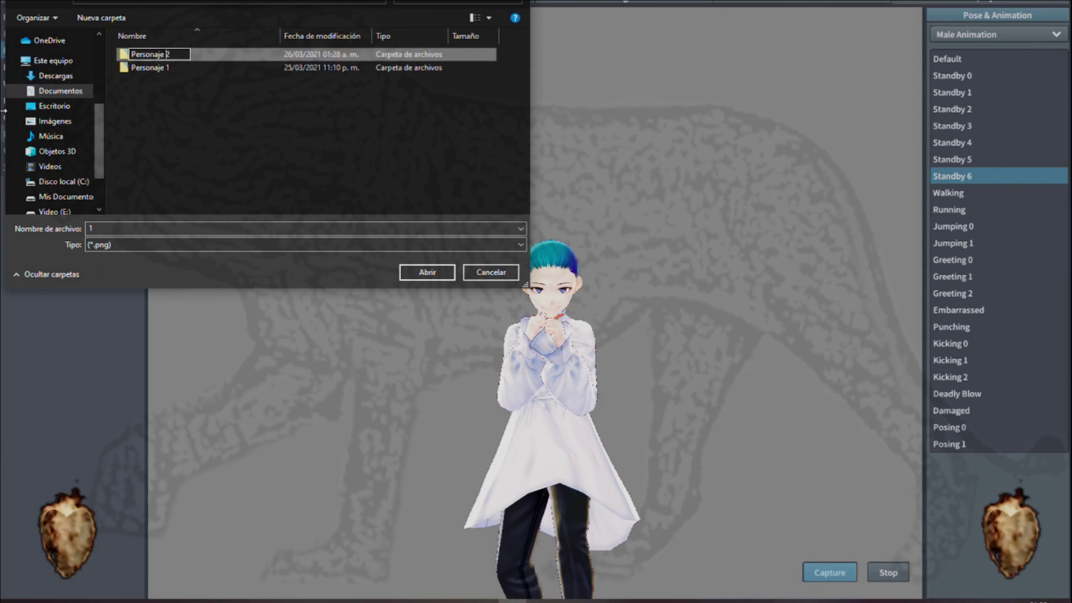
key(Return)
key(Return)
click(441, 274)
Stop the standby animation and view the Capture Size and Post-processing settings.
click(890, 575)
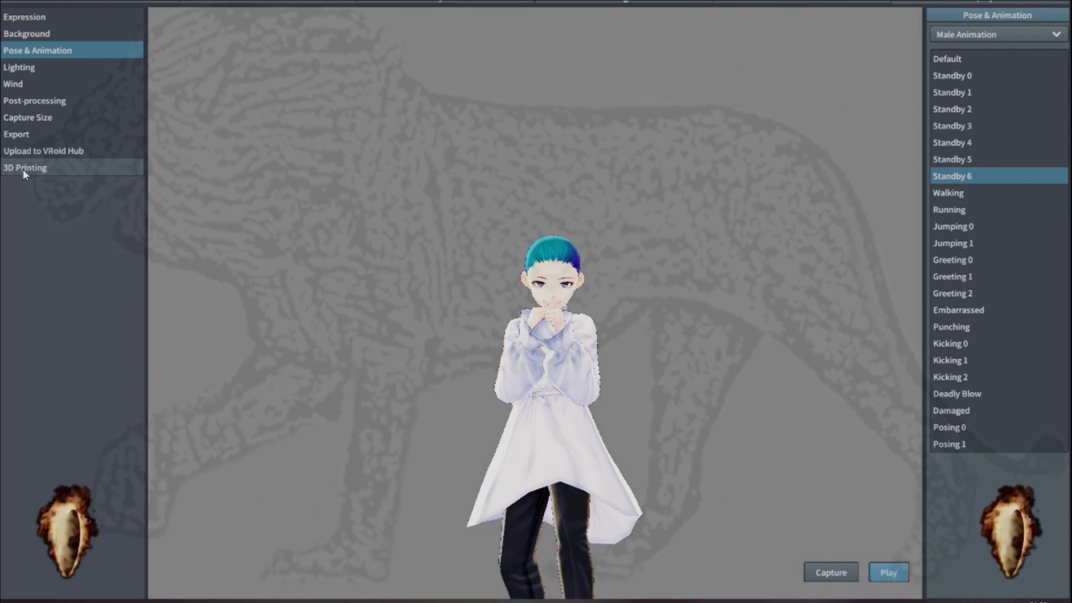
click(15, 119)
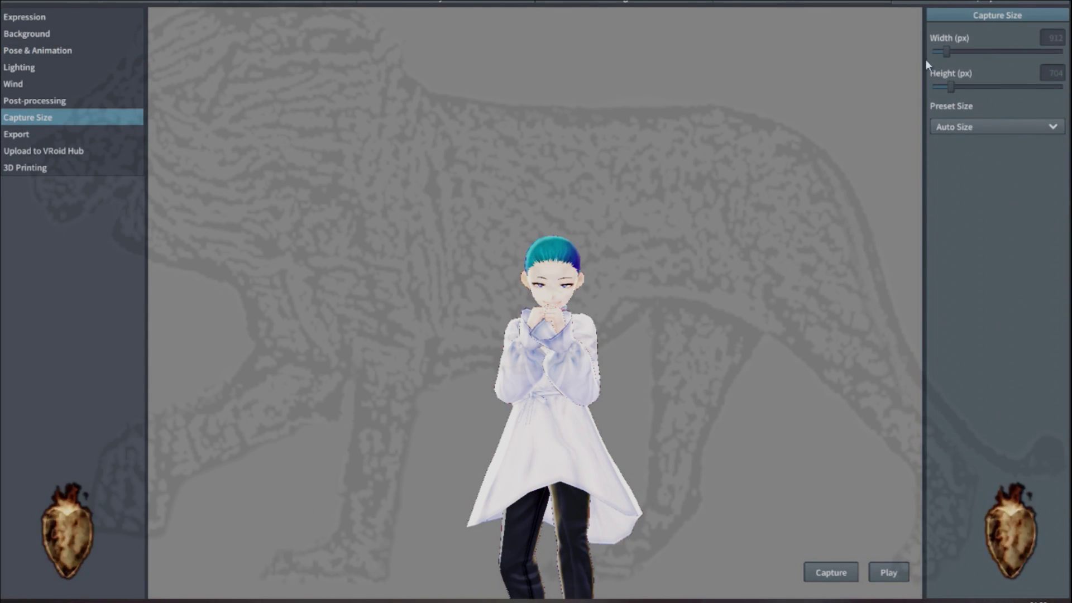
click(36, 100)
click(12, 82)
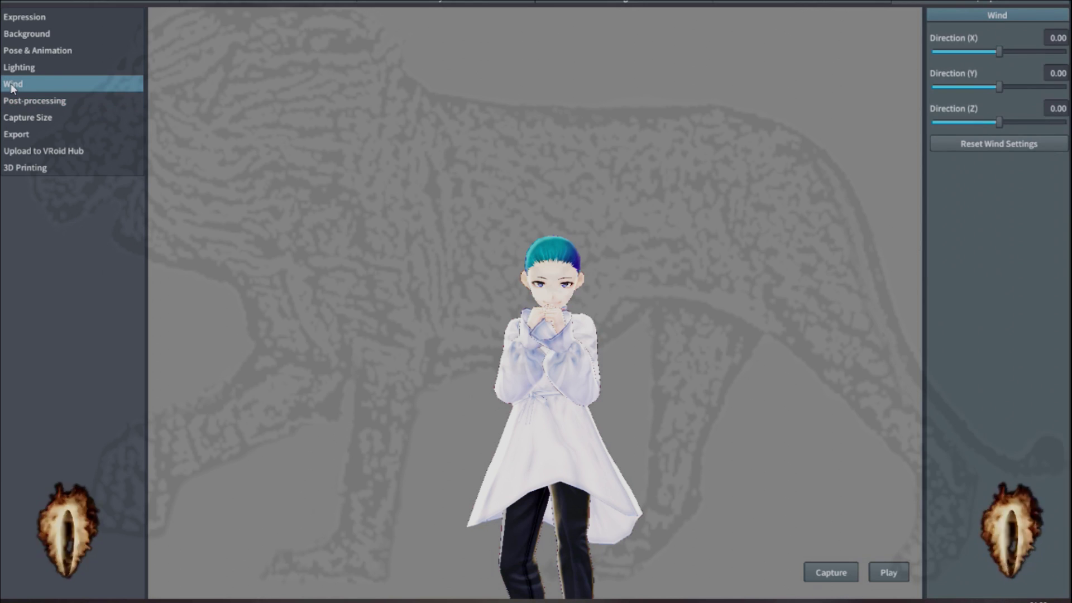
click(1014, 51)
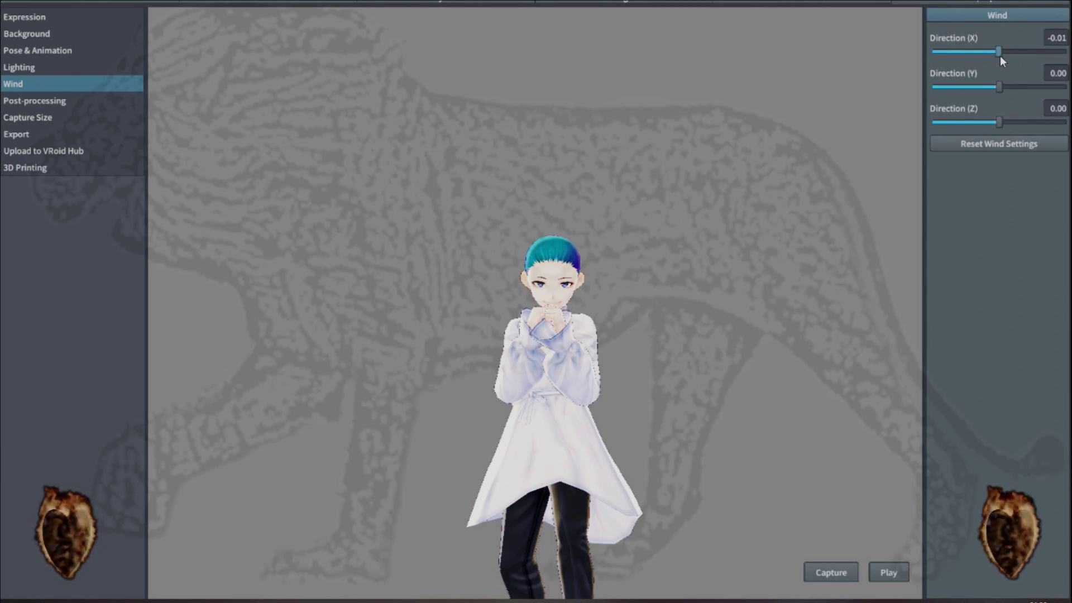
click(999, 51)
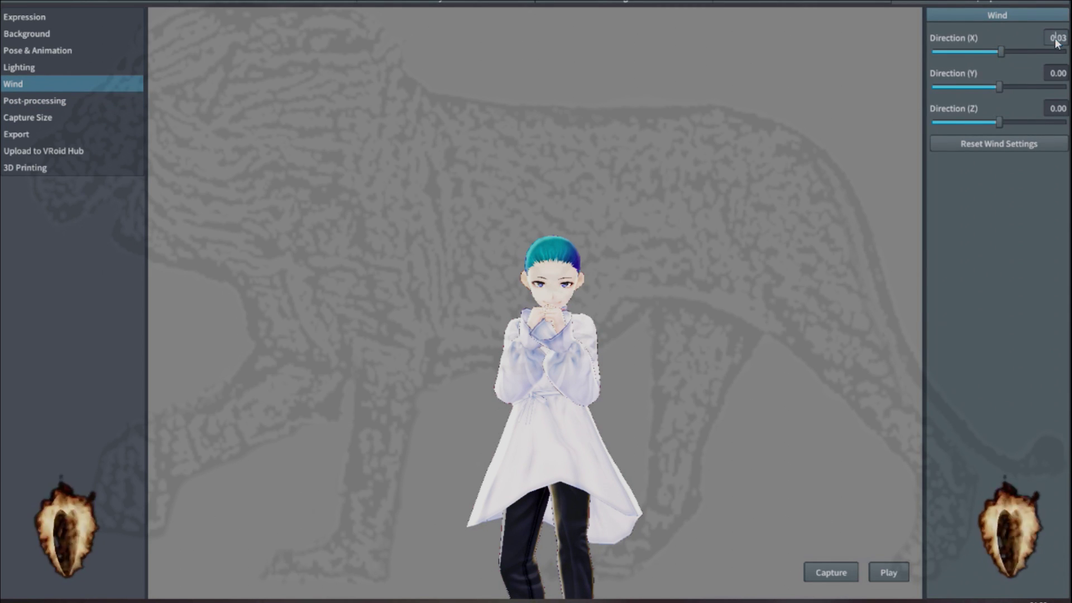
click(881, 571)
click(1024, 52)
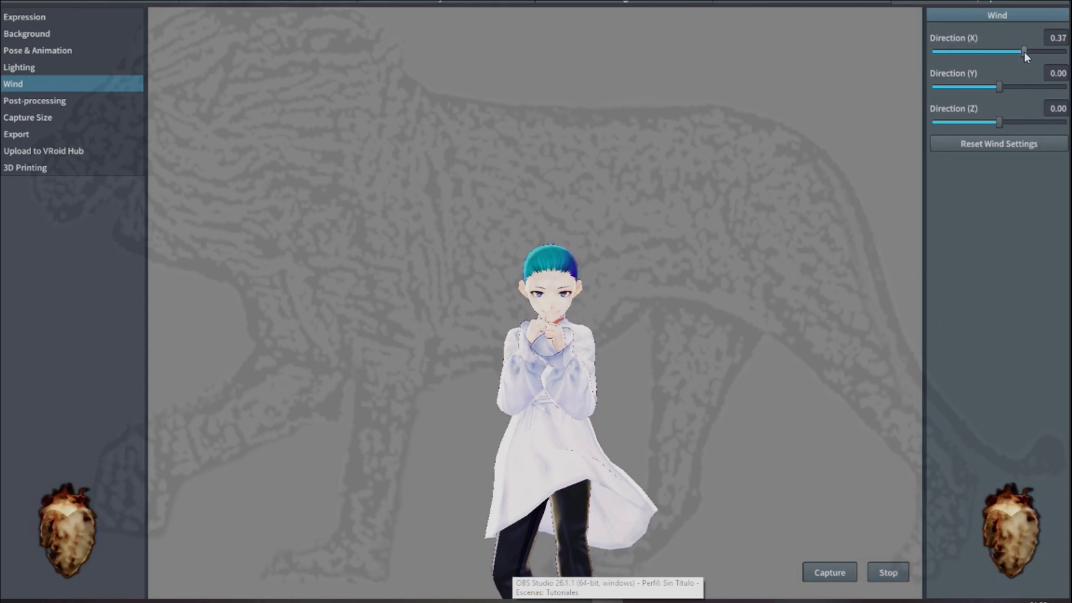
click(1031, 85)
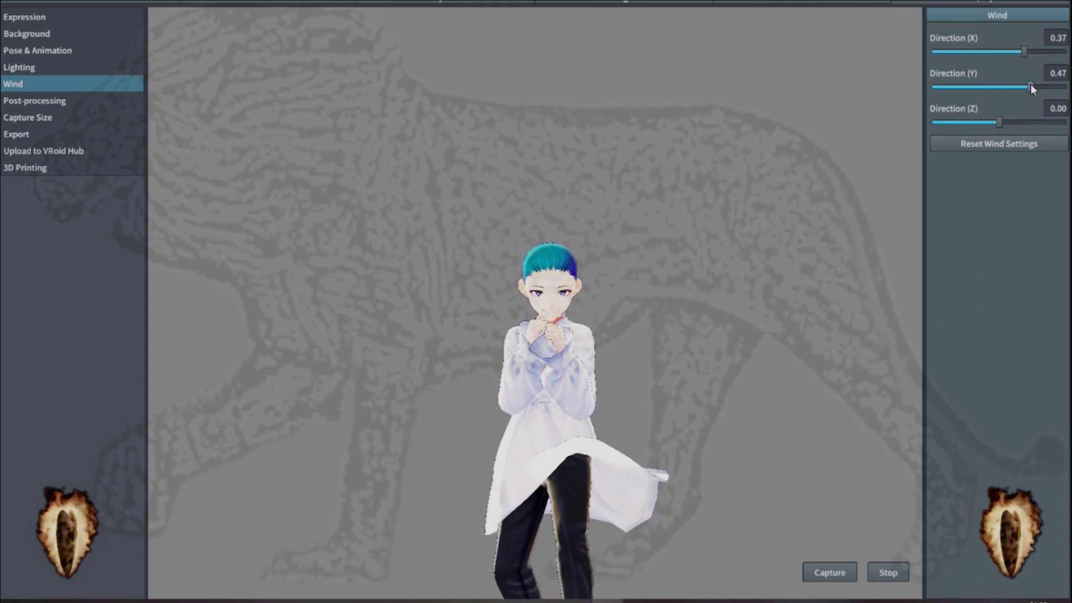
click(988, 52)
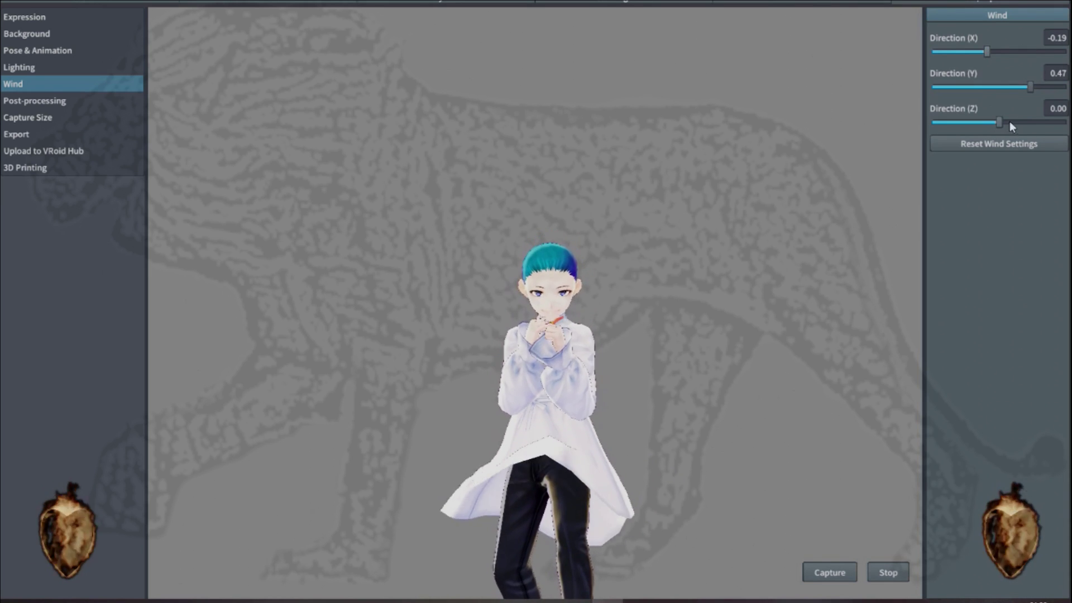
click(1028, 122)
click(979, 87)
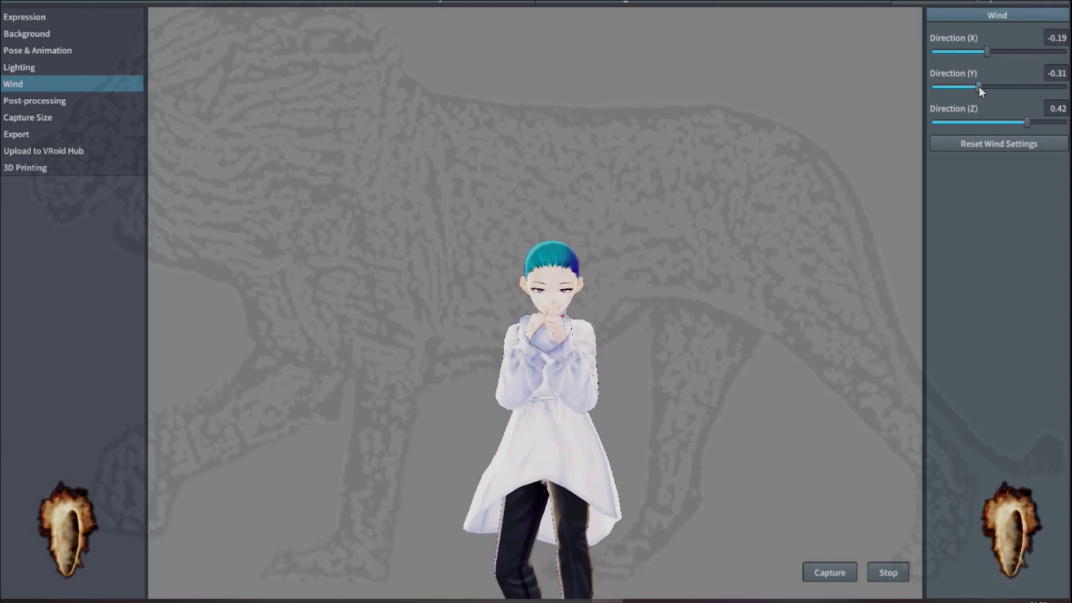
click(1013, 142)
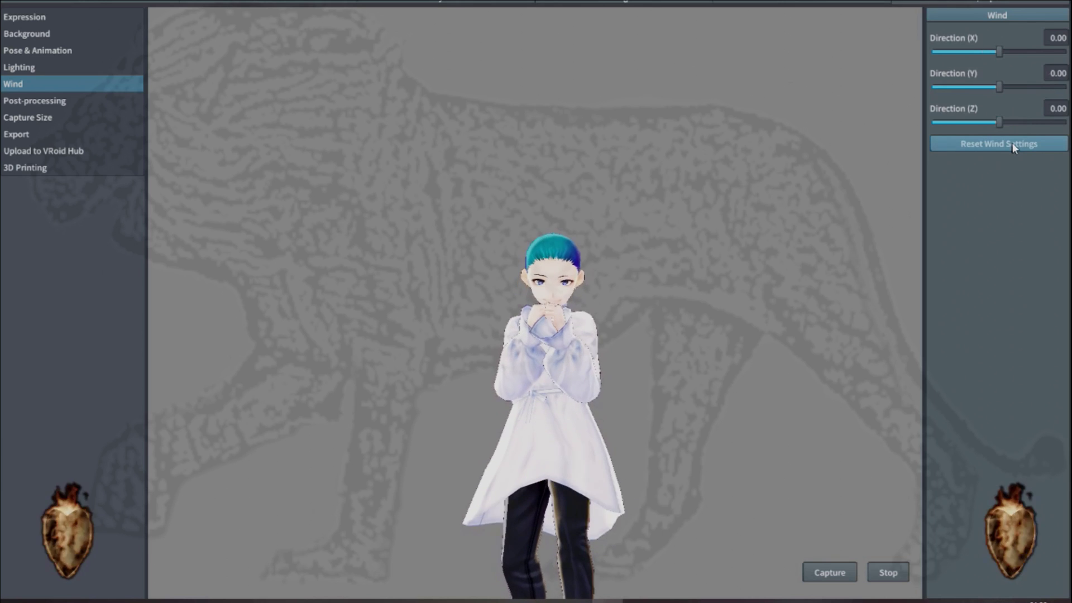
click(876, 578)
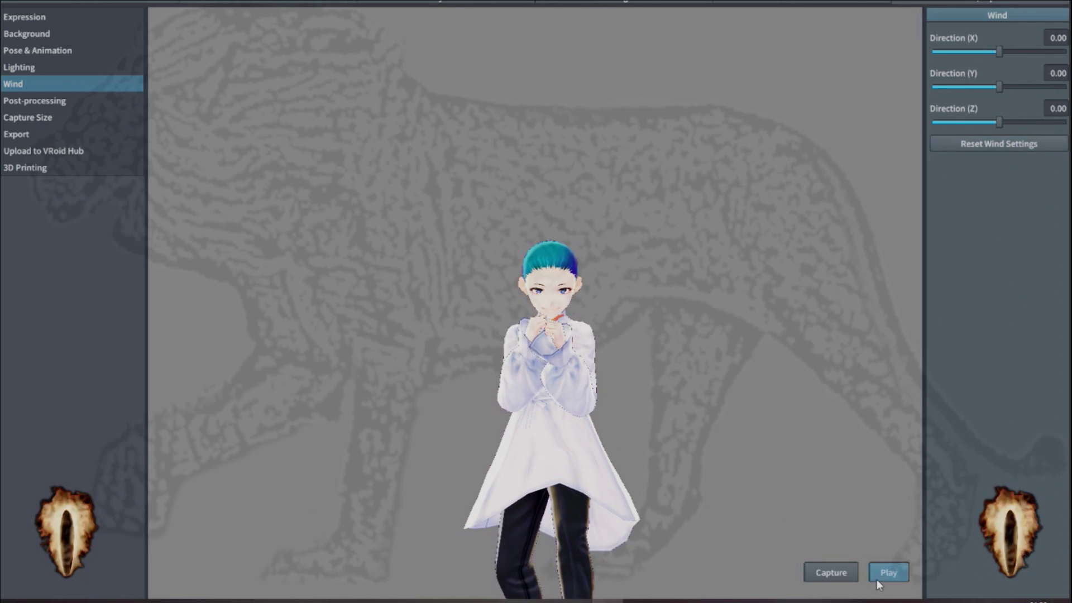
In Export, enable Polygon Reduction, delete transparent meshes, and raise Hair Smoothness.
click(22, 138)
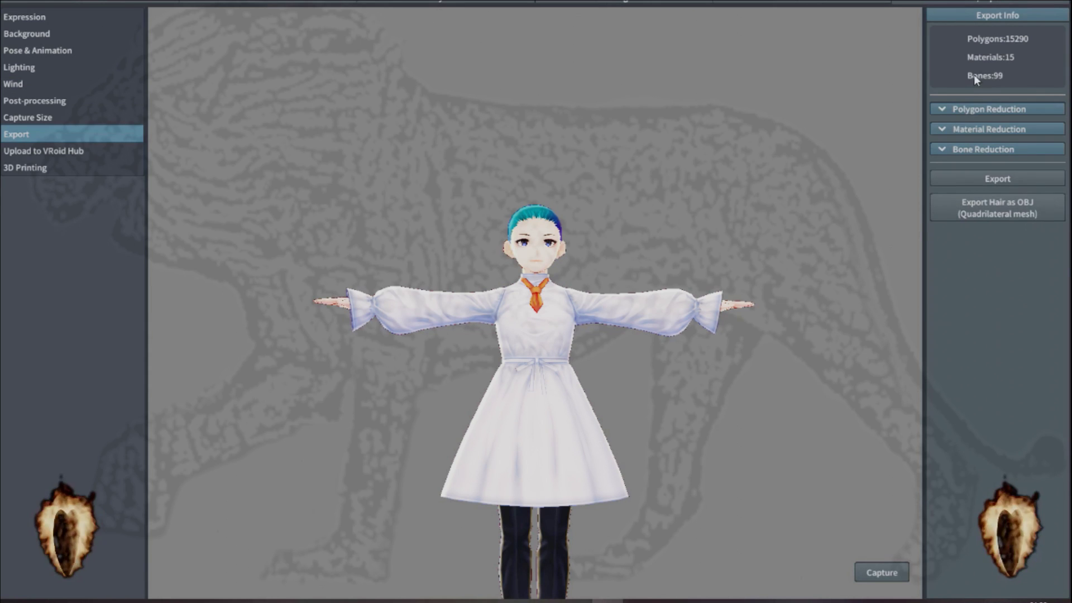
click(940, 109)
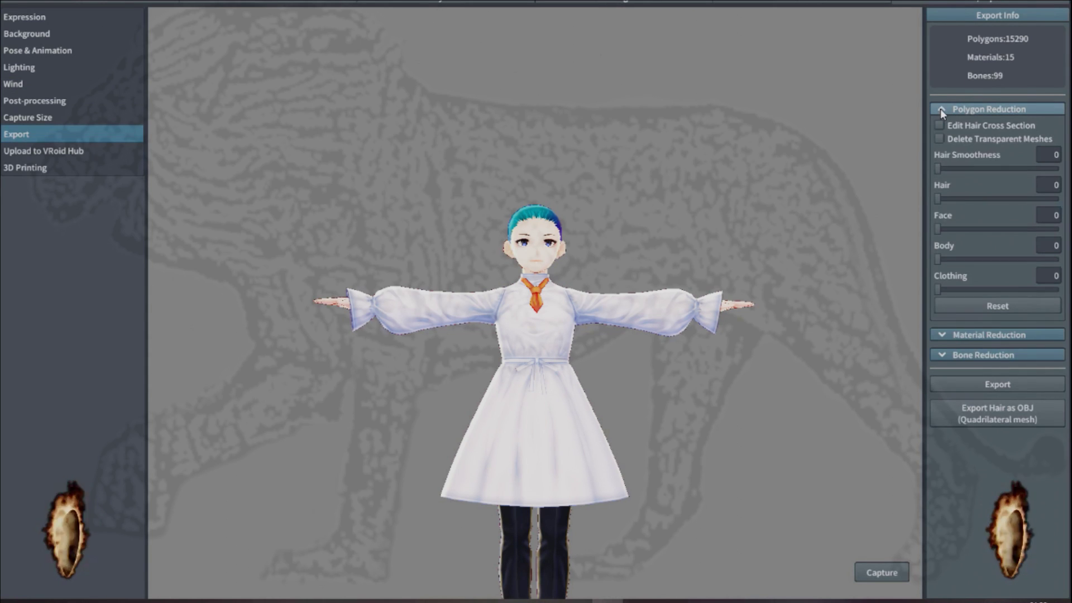
click(940, 138)
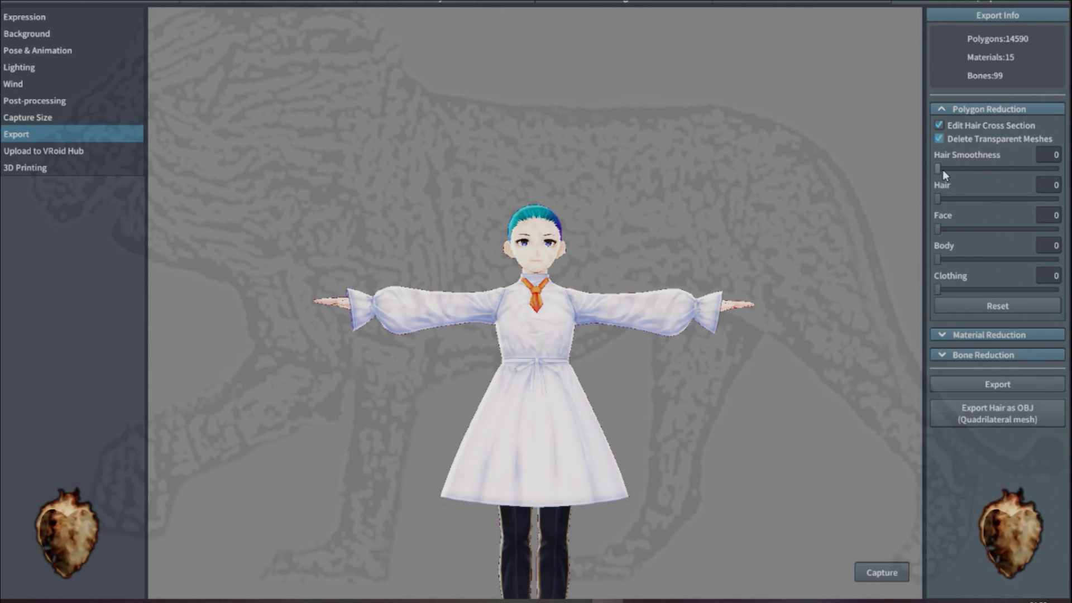
click(1056, 169)
click(1056, 170)
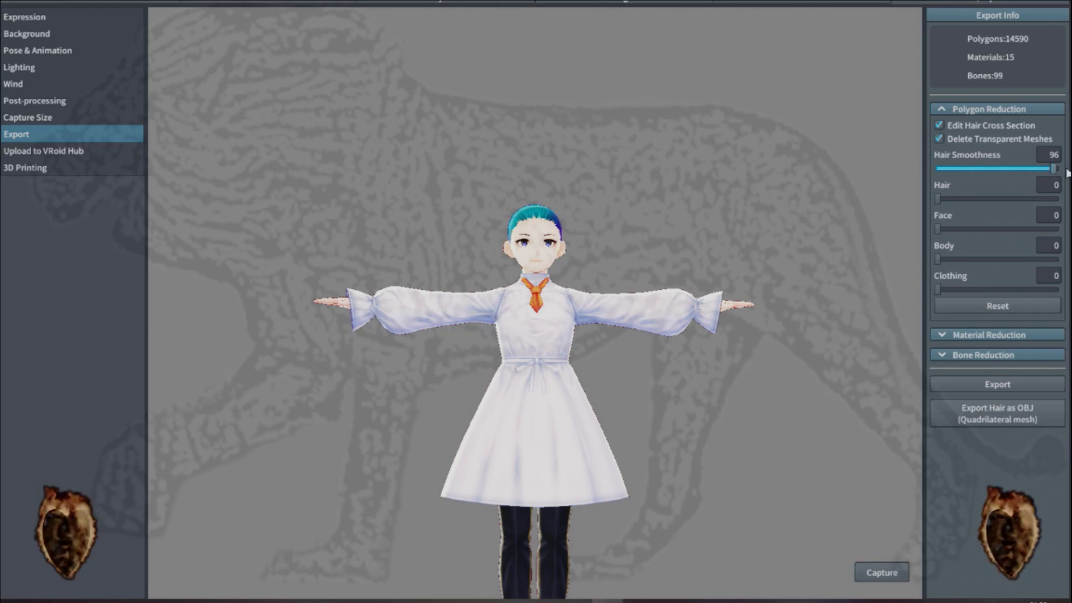
Set Hair, Face, Body and Clothing reduction to 100 and orbit to inspect the 8430-polygon model.
drag(949, 199, 1057, 199)
click(954, 229)
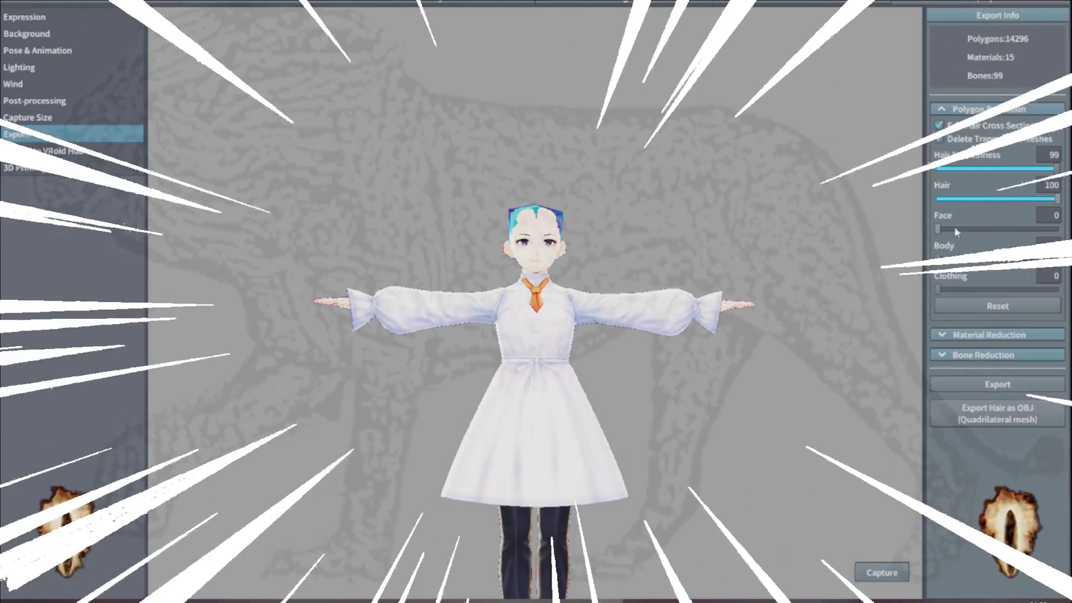
drag(996, 230, 1058, 229)
drag(937, 259, 1057, 260)
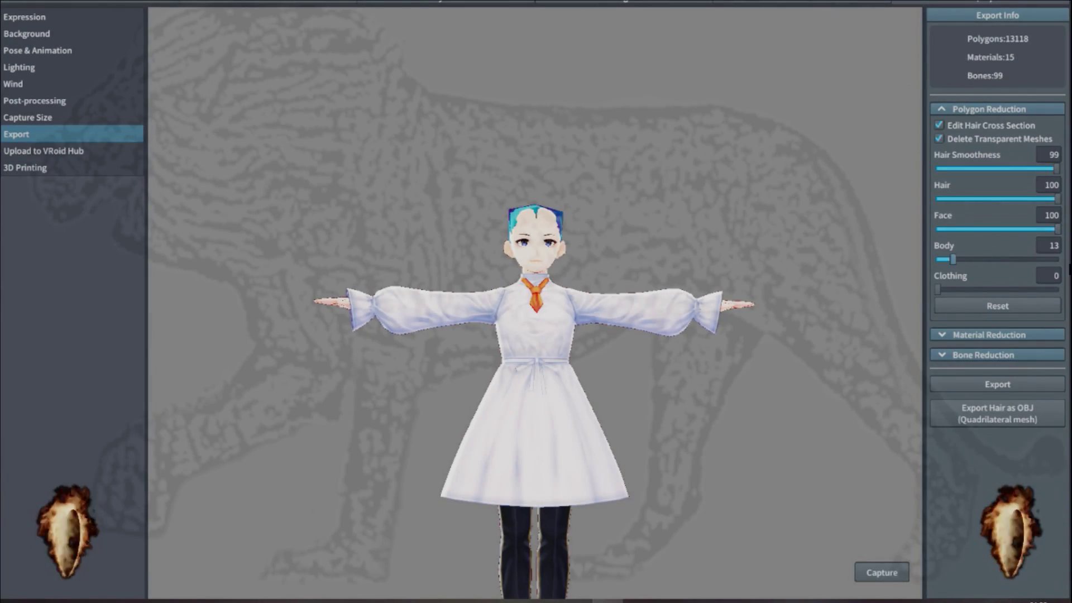
drag(937, 290, 1061, 301)
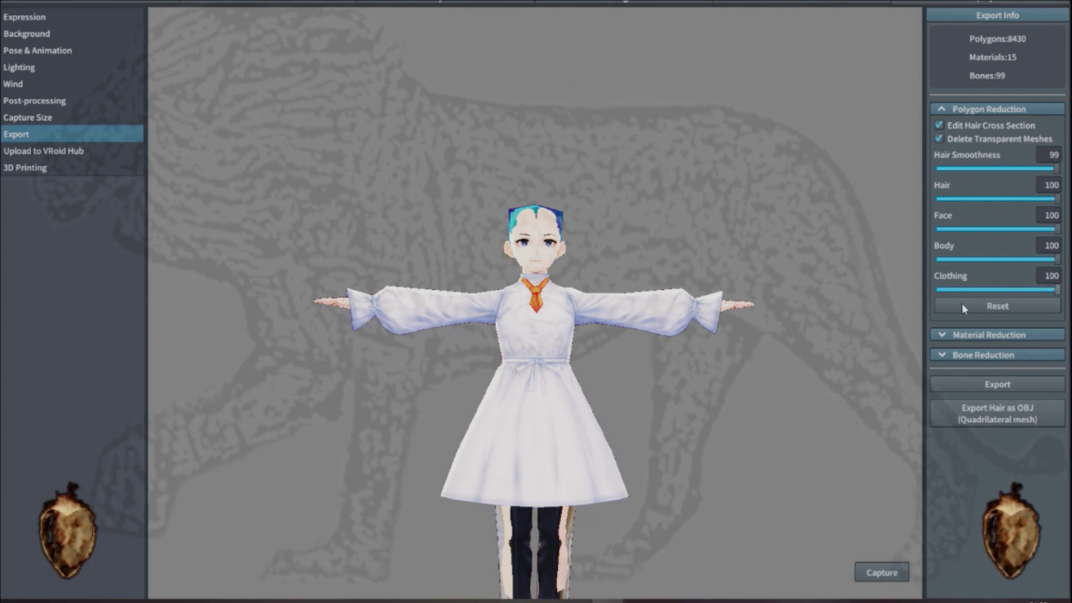
scroll(659, 410, down, 3)
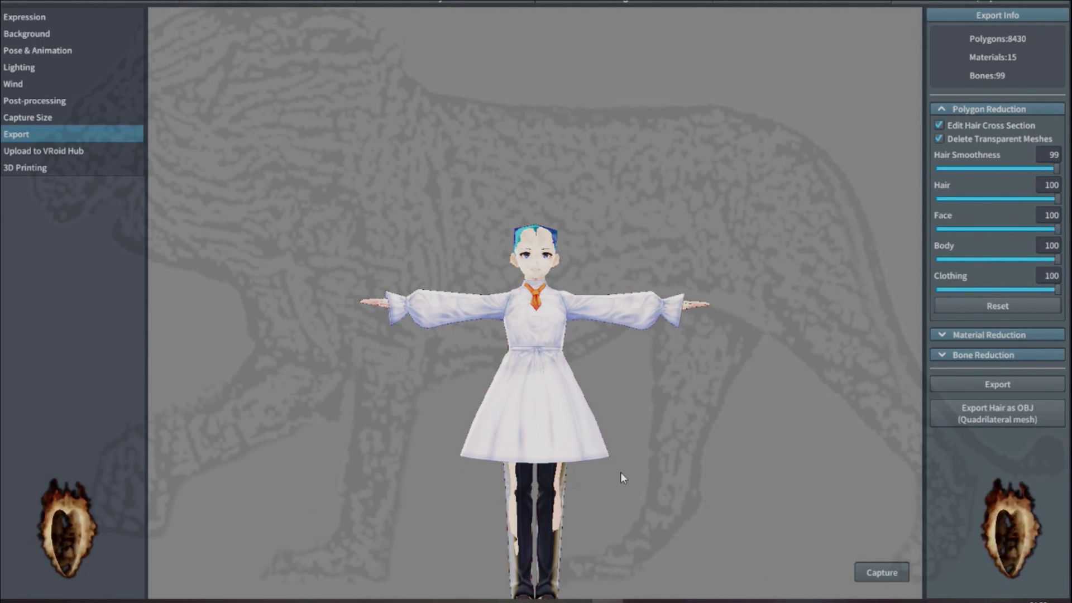
mouse_move(624, 477)
right_down()
mouse_move(624, 400)
mouse_move(611, 461)
mouse_move(636, 383)
mouse_move(628, 426)
right_up()
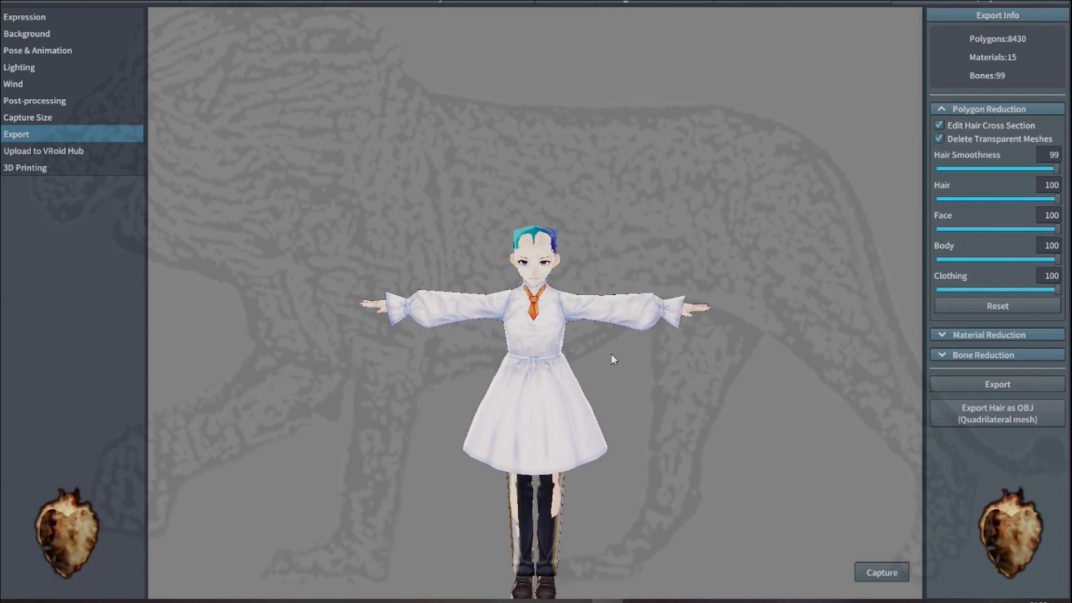
mouse_move(611, 354)
right_down()
mouse_move(543, 320)
mouse_move(524, 403)
mouse_move(523, 363)
mouse_move(520, 394)
mouse_move(642, 413)
mouse_move(623, 413)
mouse_move(662, 402)
mouse_move(579, 424)
right_up()
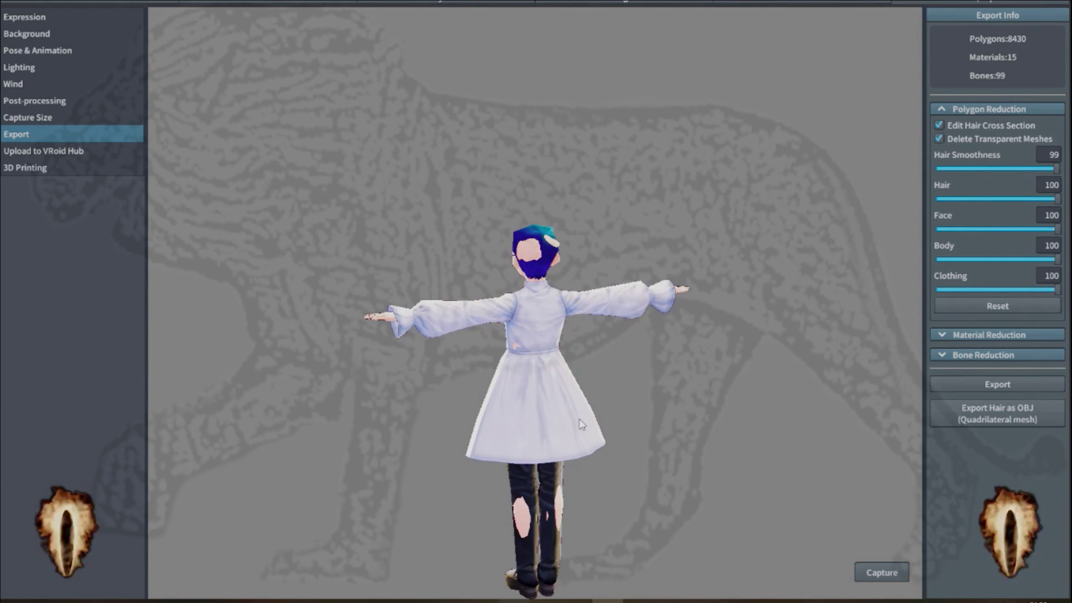
Reset Polygon Reduction to restore 15290 polygons, then export the hair as Hair.obj into Personaje 2.
click(992, 306)
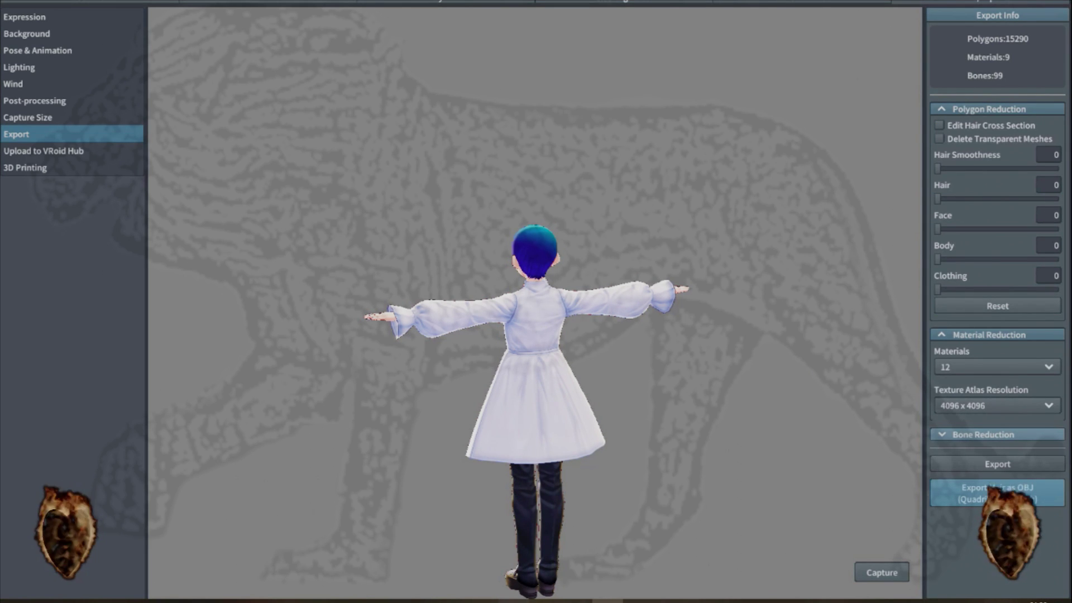
click(989, 493)
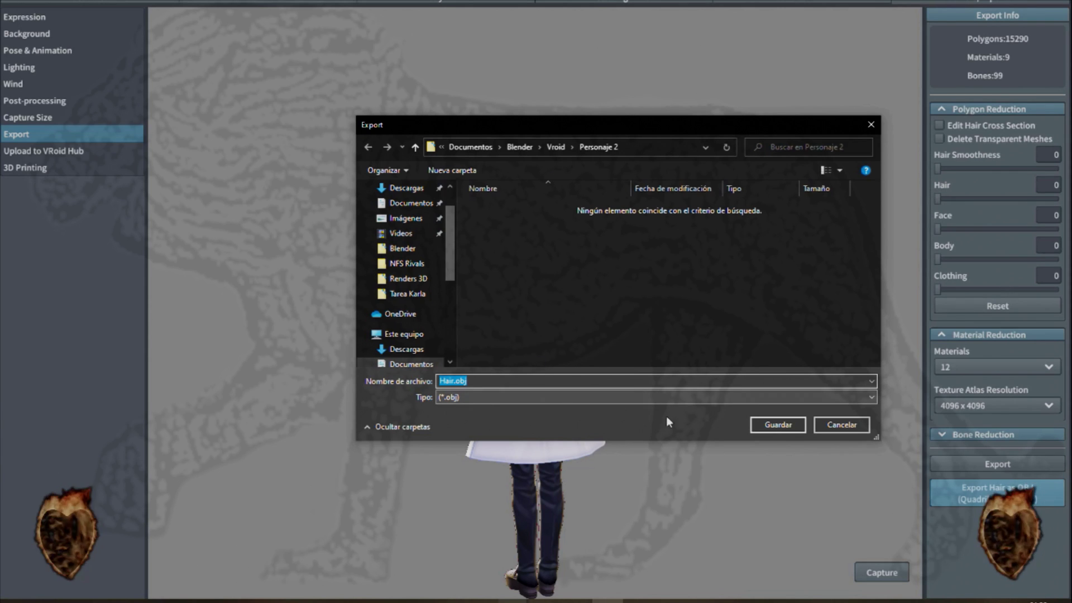
click(773, 426)
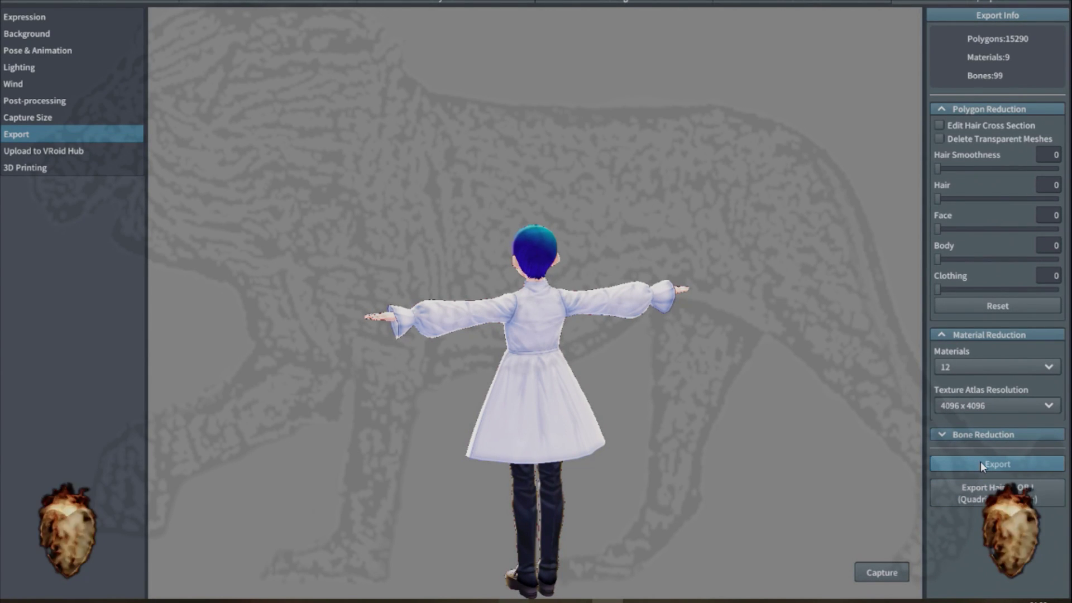
Fill in the VRM export settings with avatar name 'Leon' and author 'yo'.
click(981, 461)
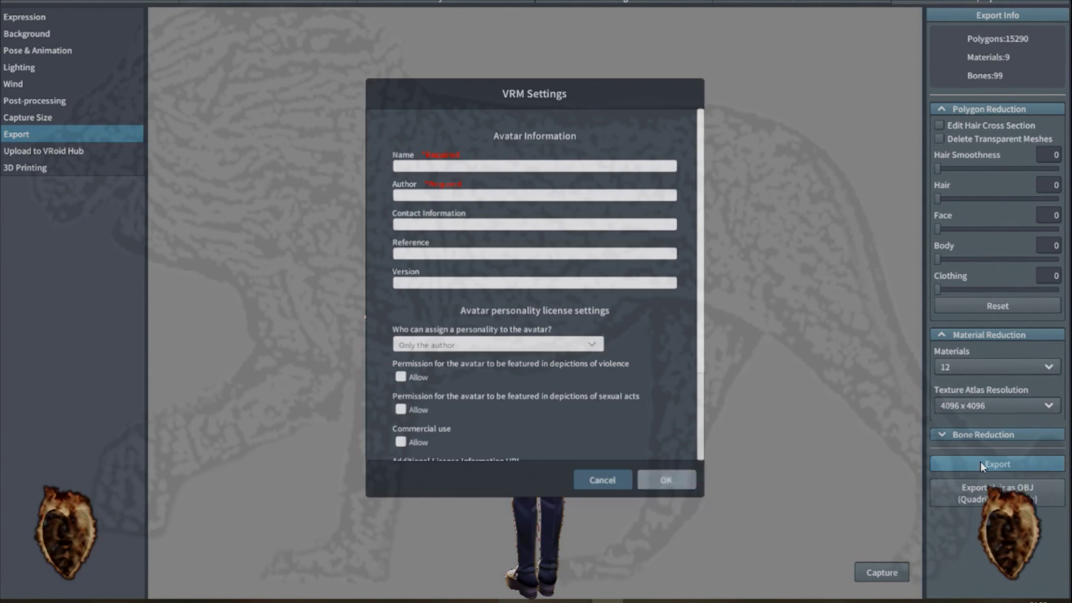
click(444, 169)
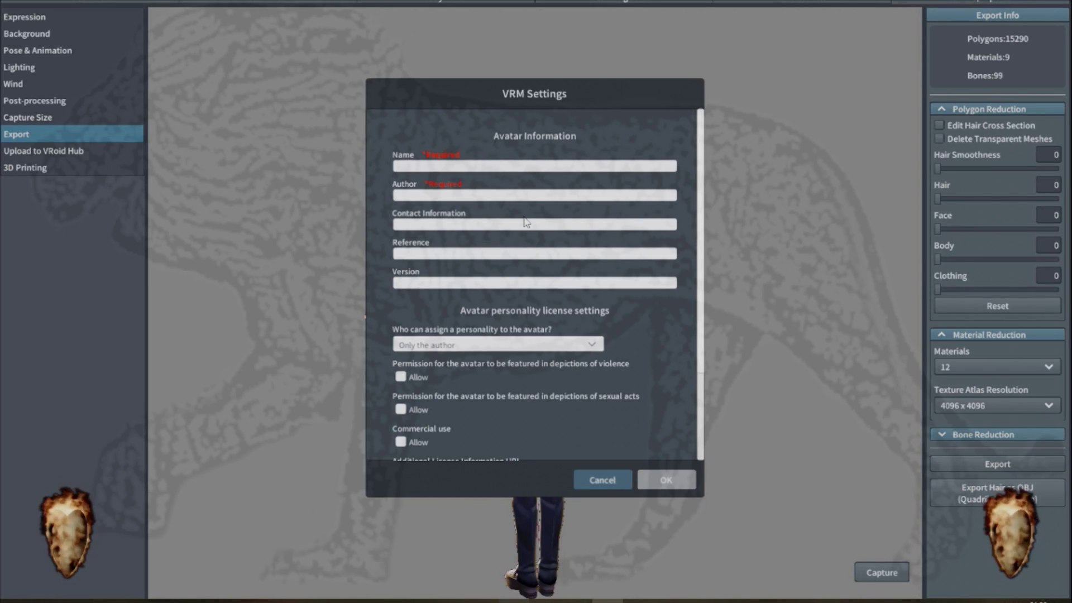
text(Leon)
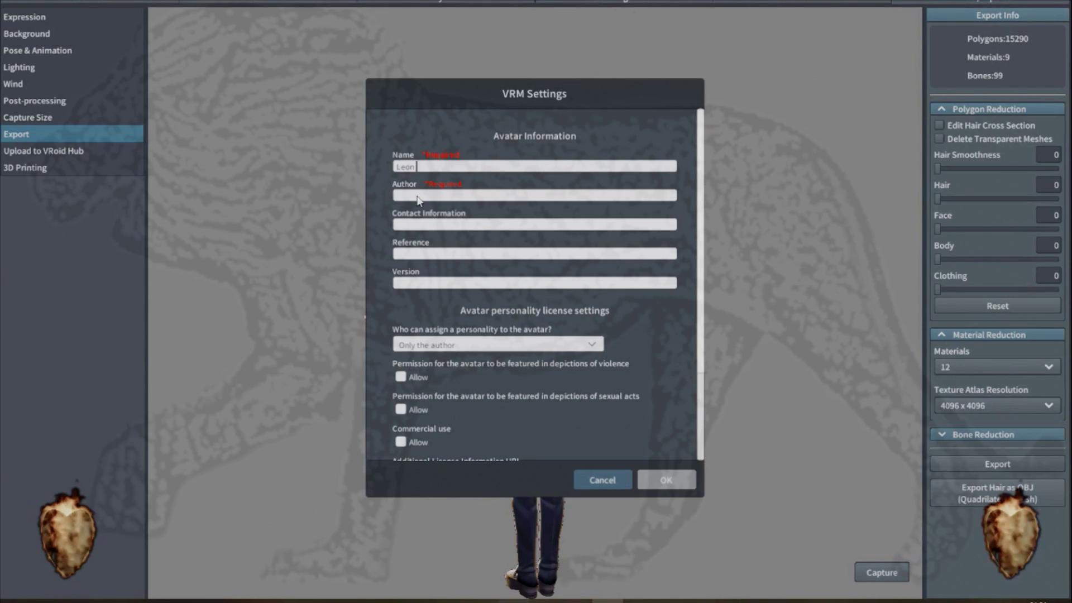
click(418, 199)
text(yo)
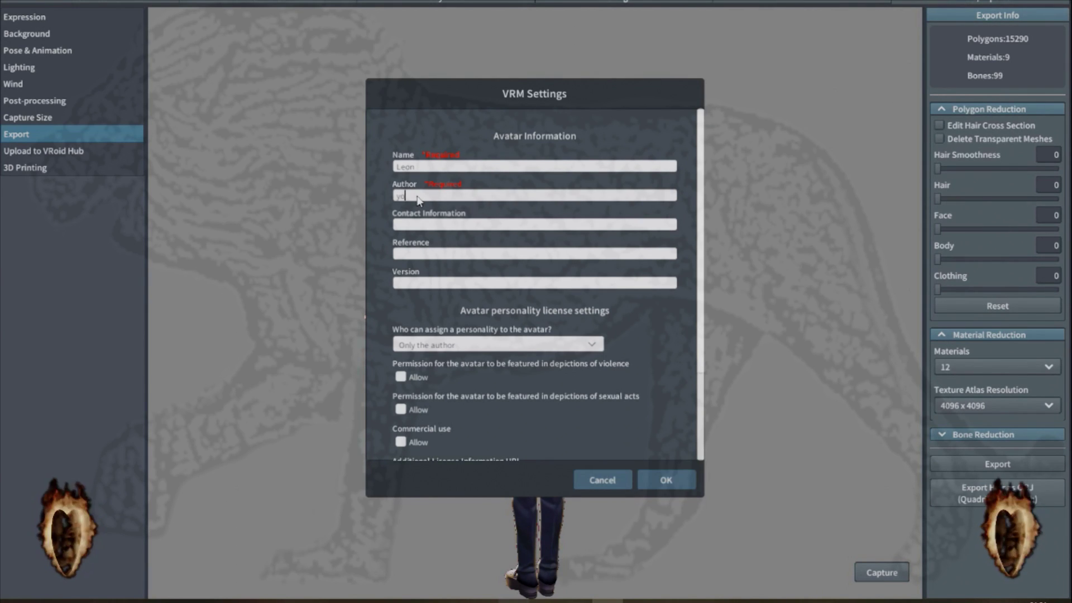
click(665, 480)
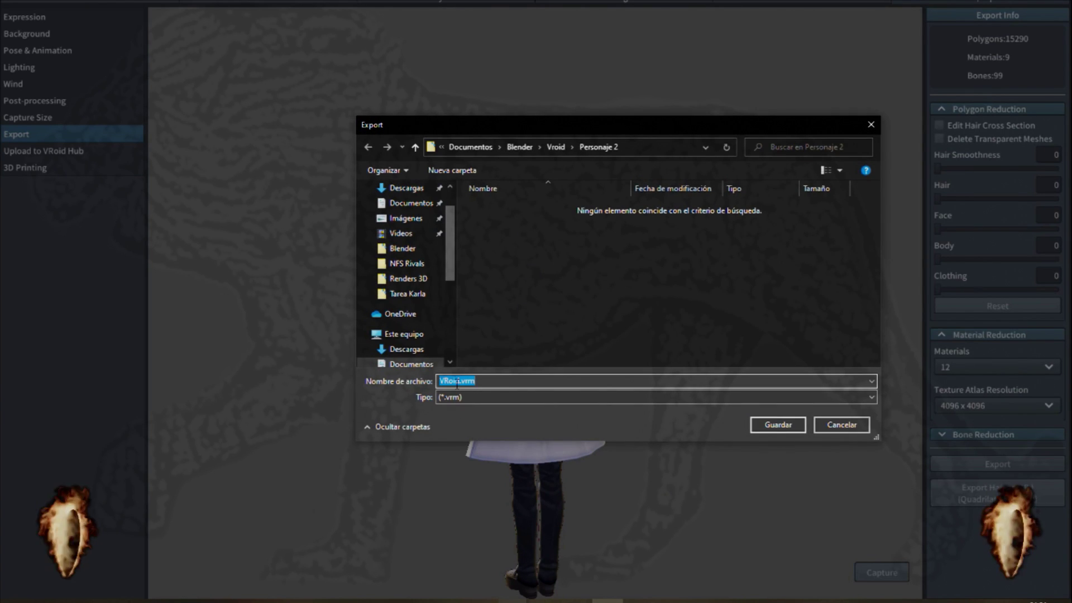
Name the VRM file 'Leon' and save it in the Personaje 2 folder.
click(456, 380)
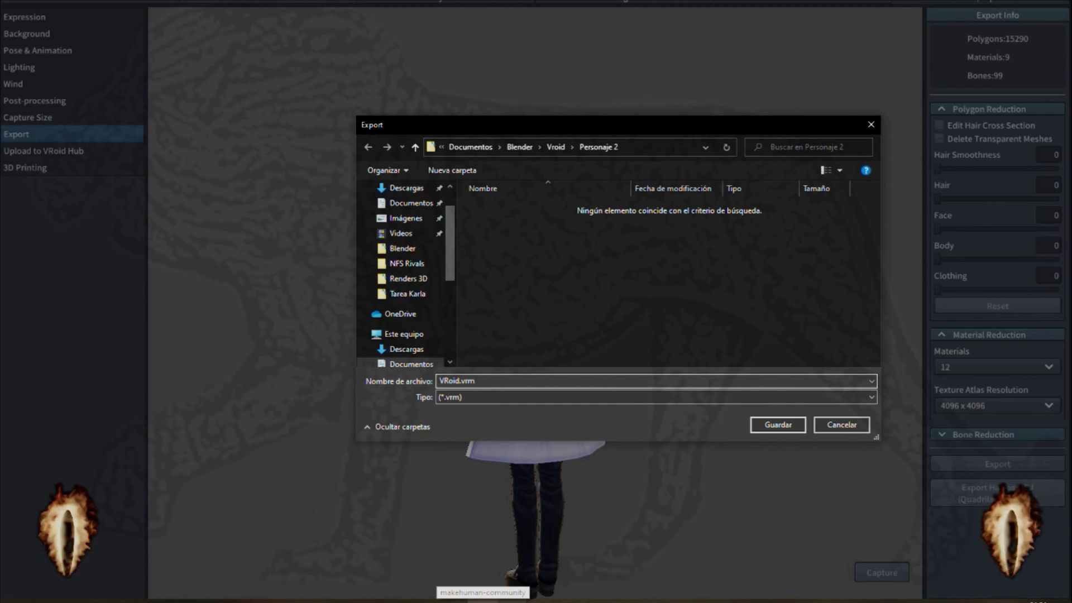
text(Leon)
click(505, 380)
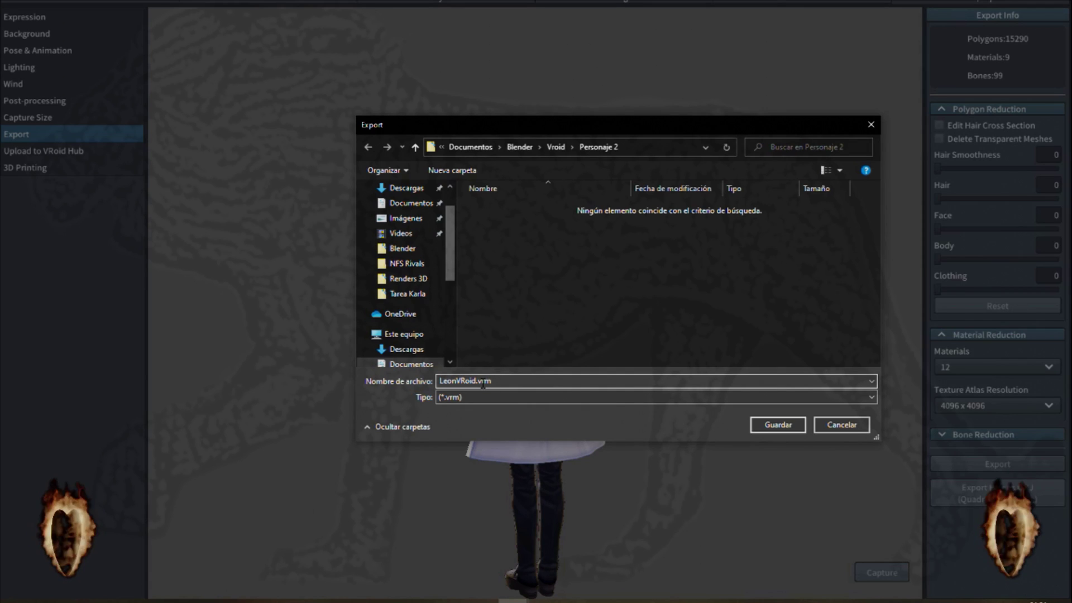
drag(479, 382, 509, 382)
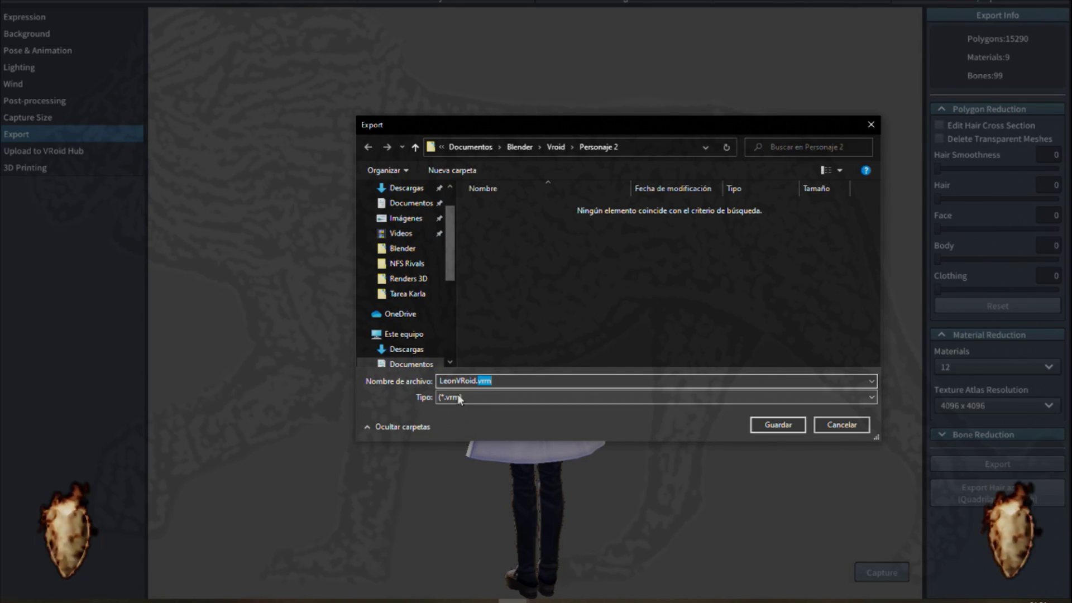
click(766, 426)
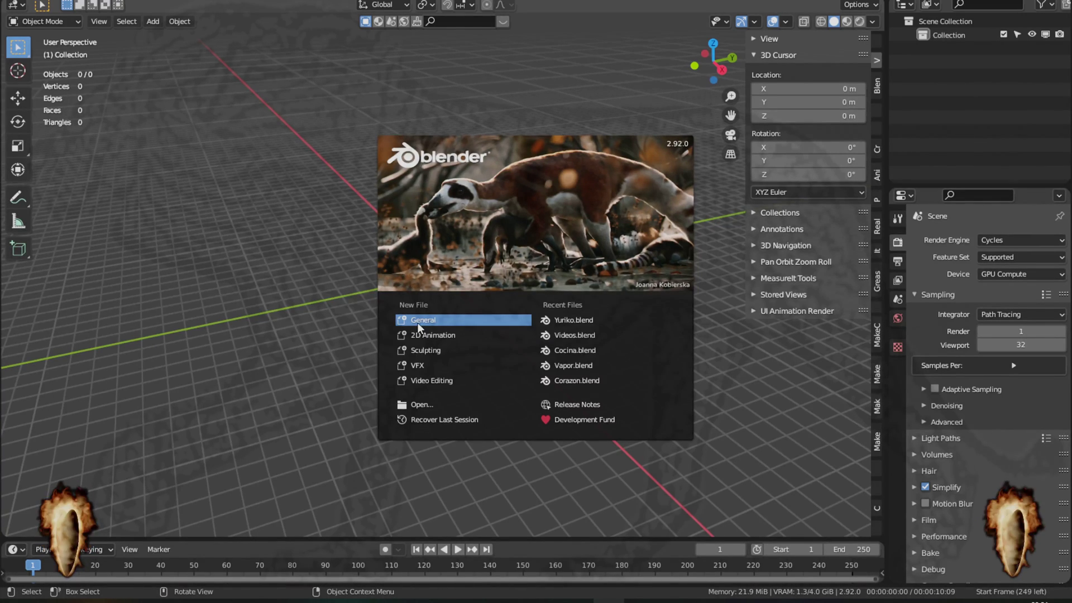
Pick the General template on Blender's splash screen to get an empty scene.
click(420, 327)
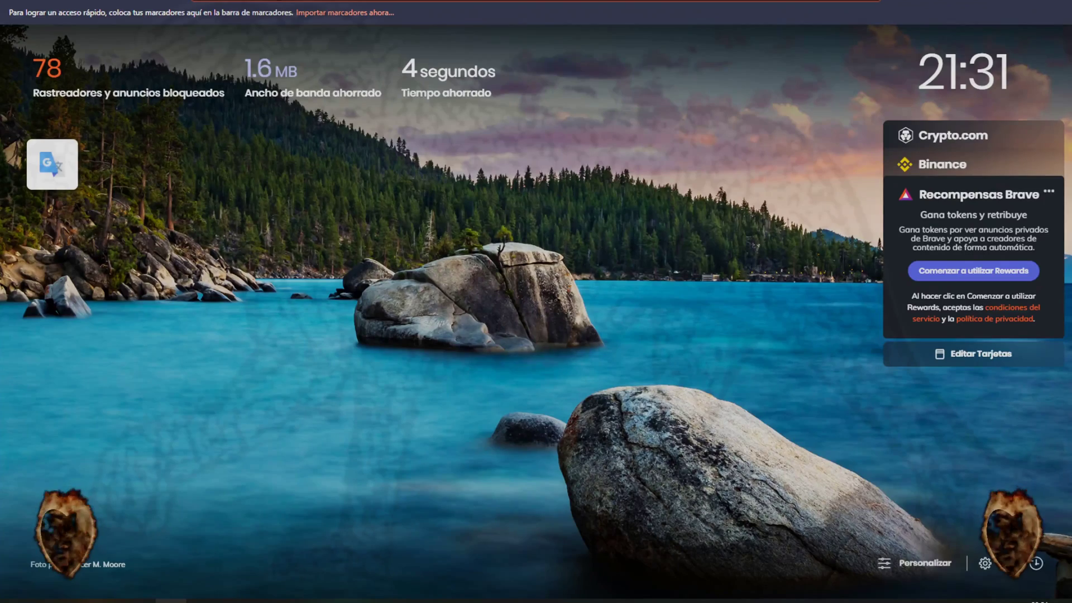
Load the cats-blender-plugin repository page on GitHub.
text(https://github.com/GiveMeAllYourCats/cats-blender-plugin)
key(Return)
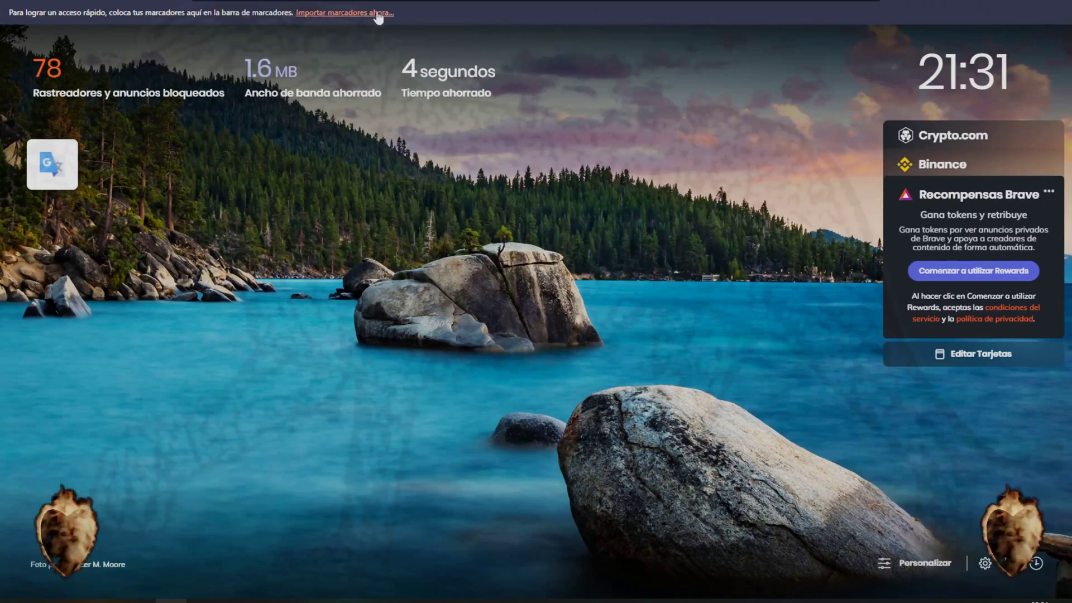
scroll(106, 332, down, 6)
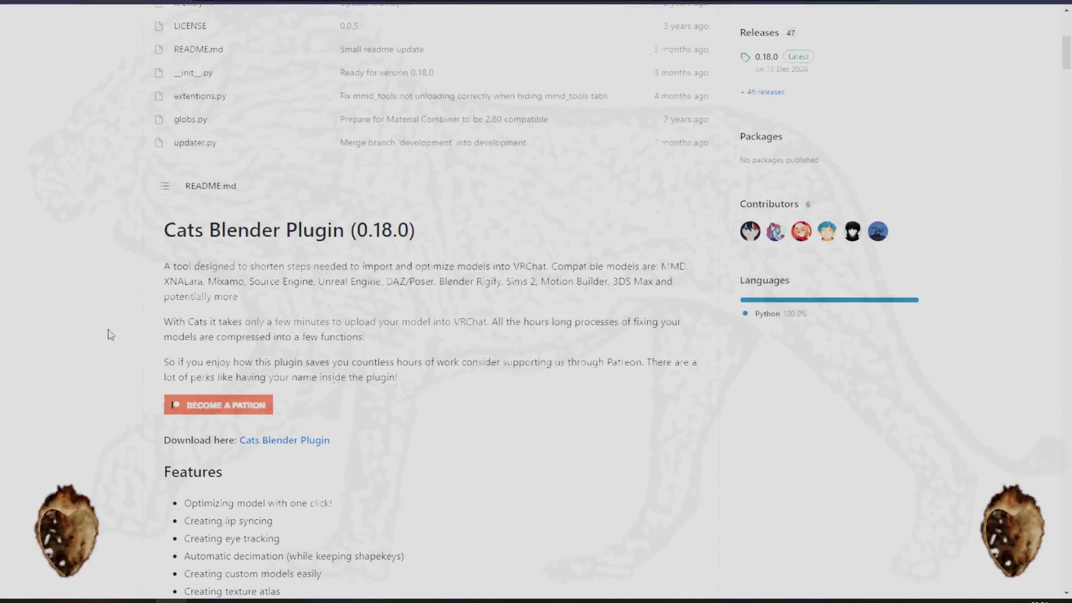
scroll(112, 334, down, 2)
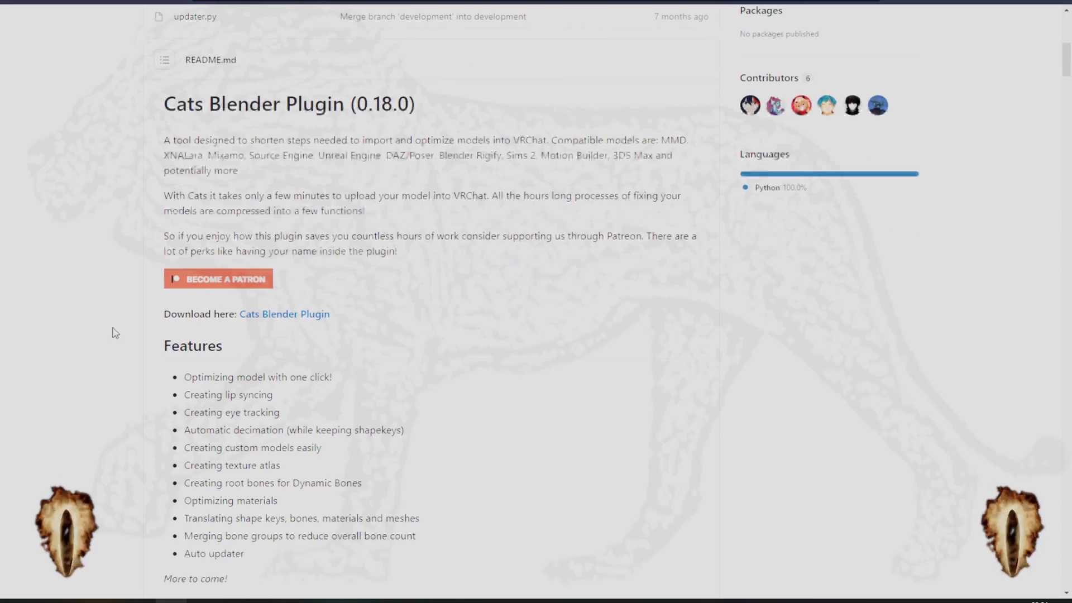
Download the Cats Blender Plugin zip into Documentos\Blender\Add ons.
click(293, 320)
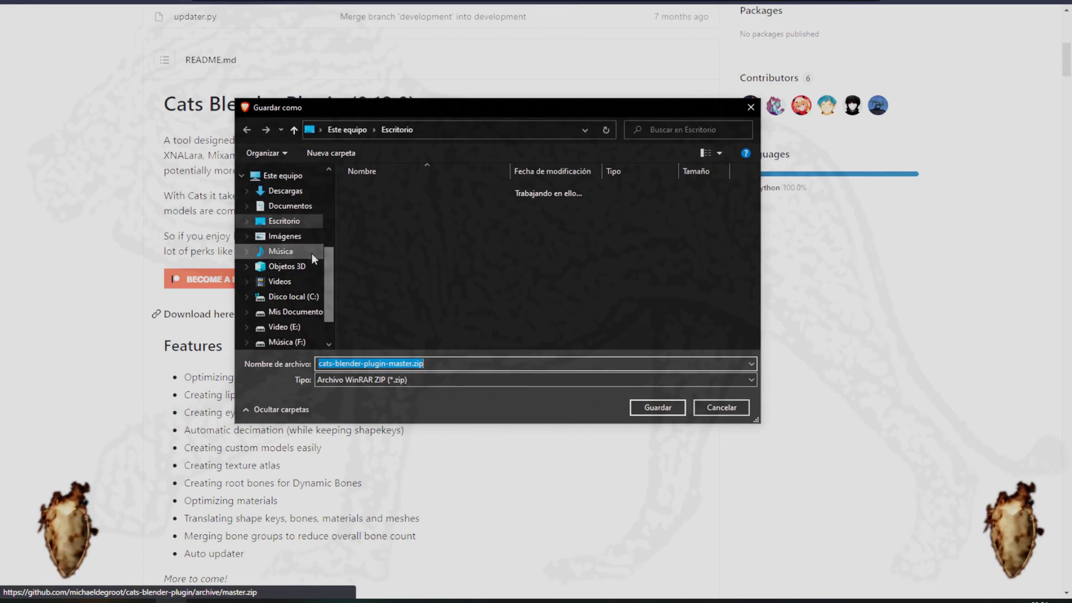
click(292, 206)
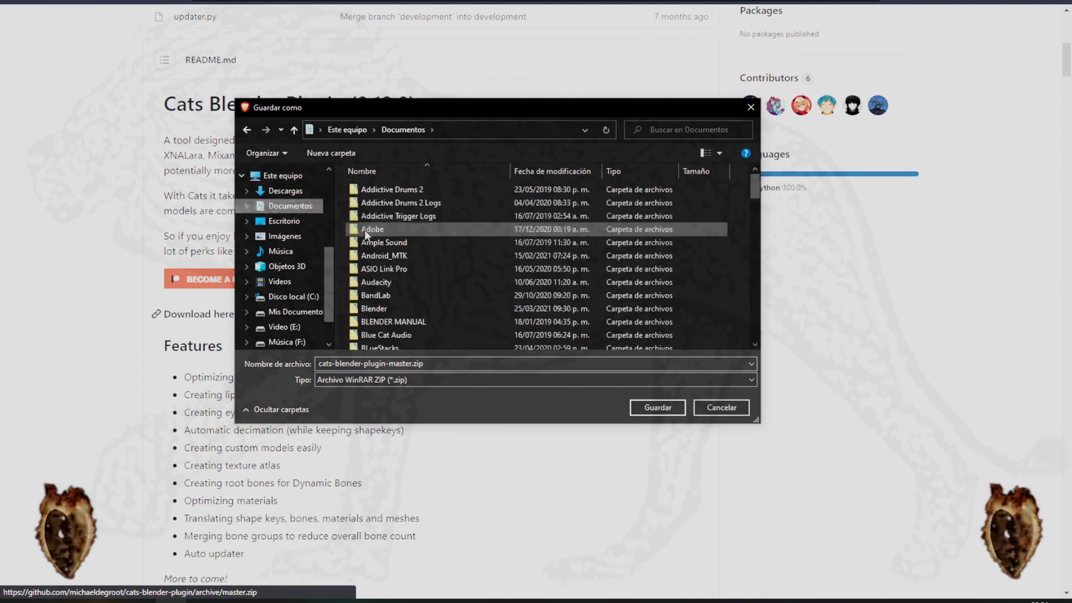
click(352, 309)
double_click(352, 309)
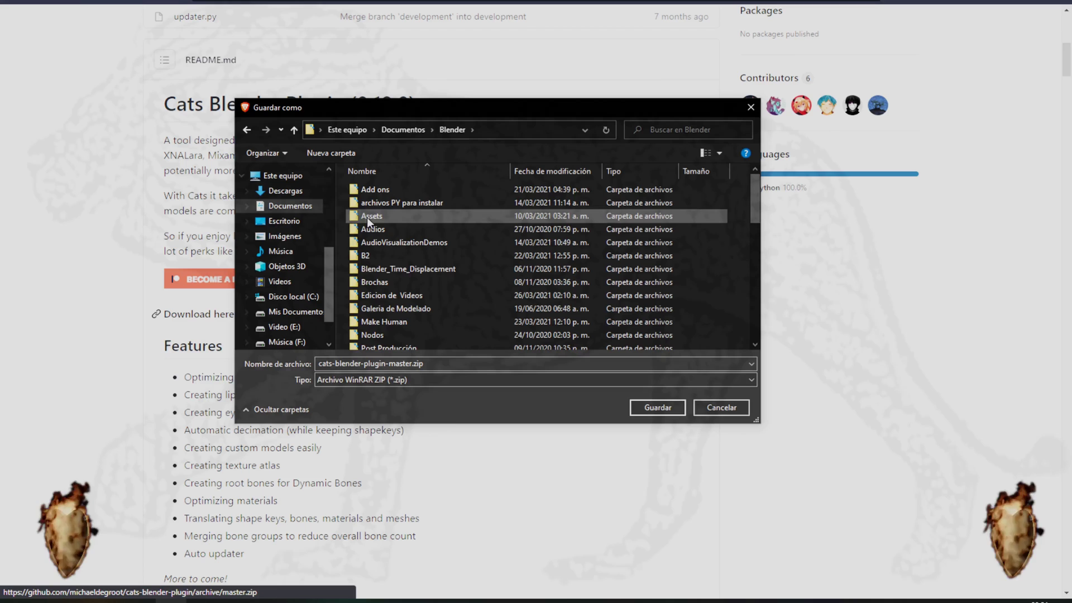
double_click(353, 190)
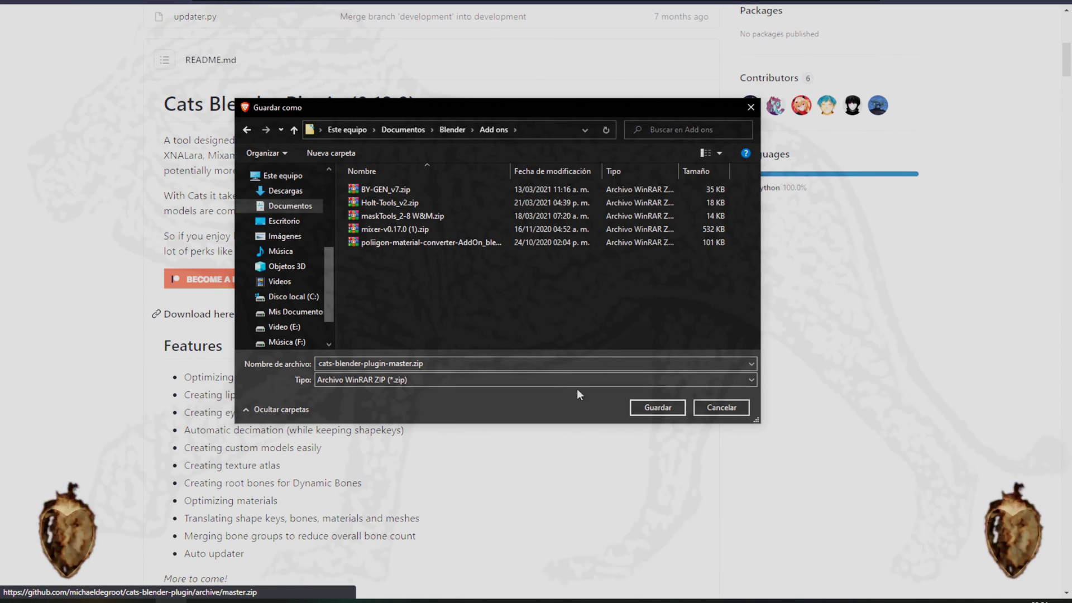
click(657, 408)
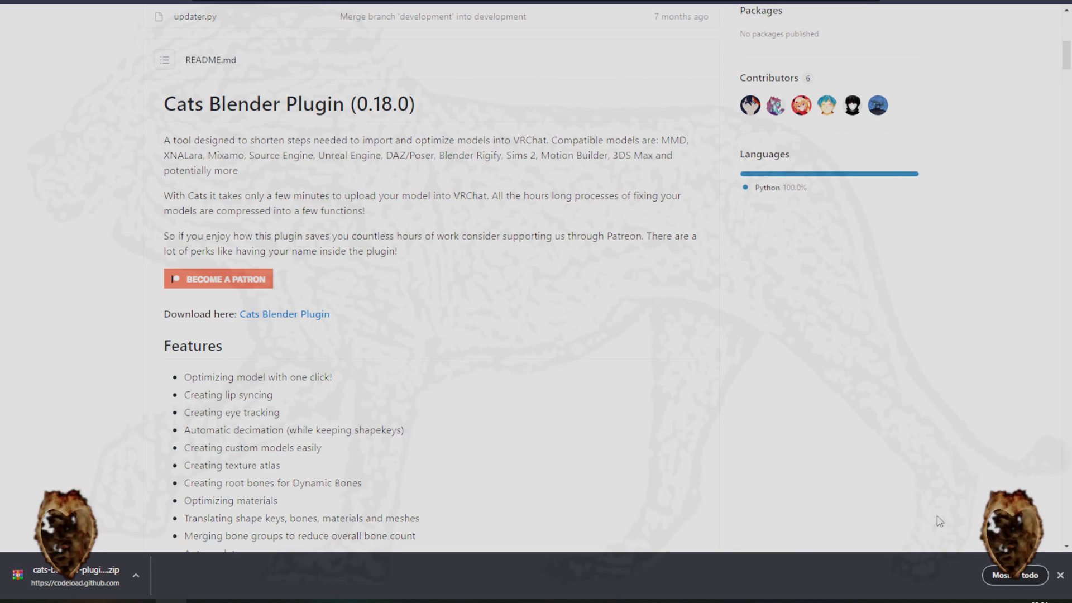
click(1060, 575)
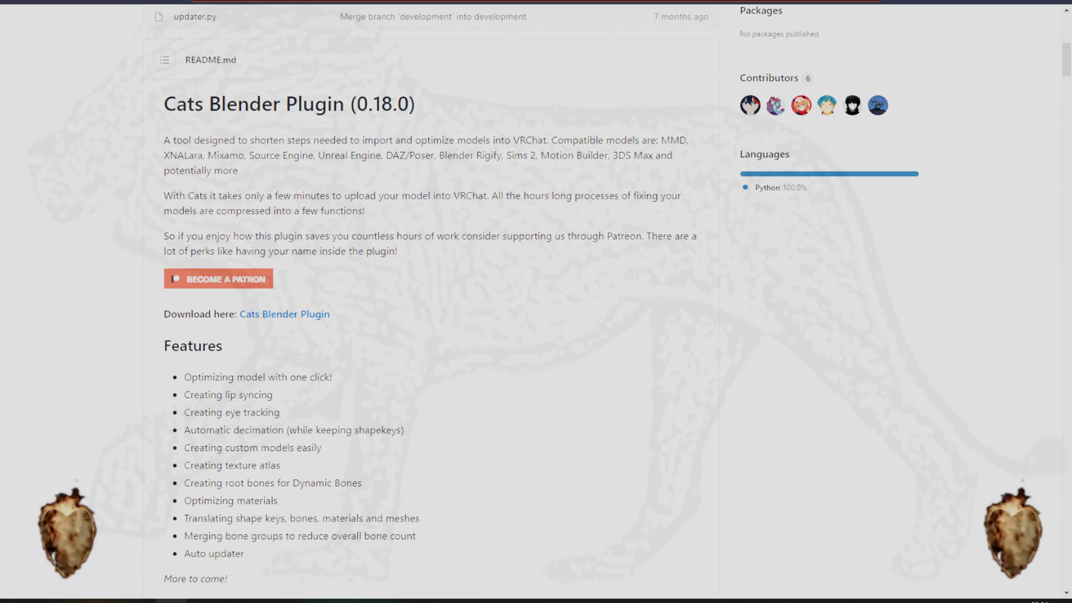
text(https://github.com/saturday06/VRM_Addon_for_Blender)
Save the VRM_Addon_for_Blender release zip from its README into the Add ons folder.
key(Return)
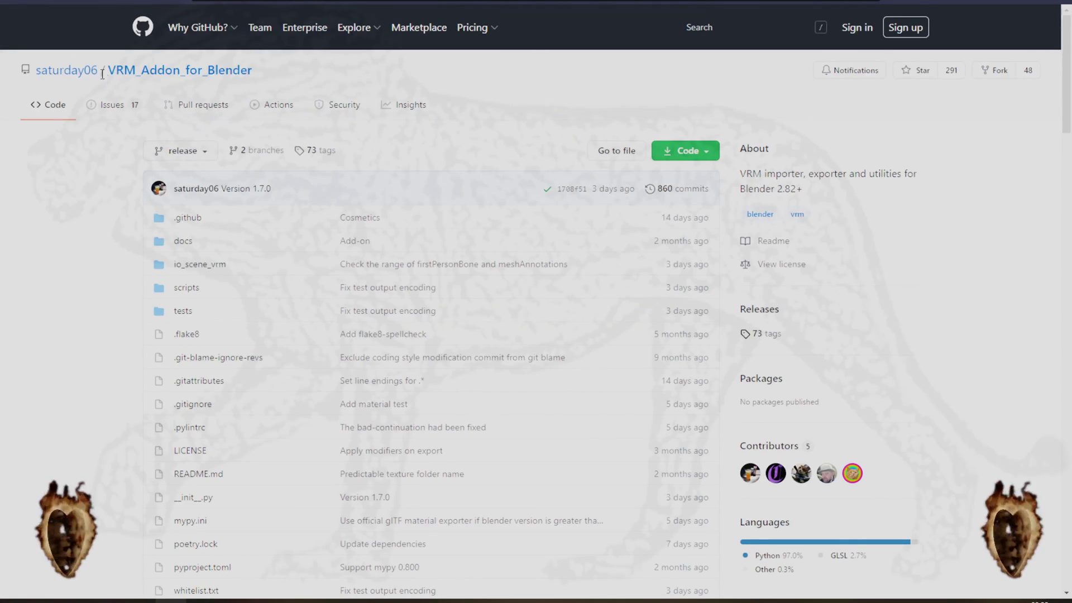
scroll(99, 350, down, 9)
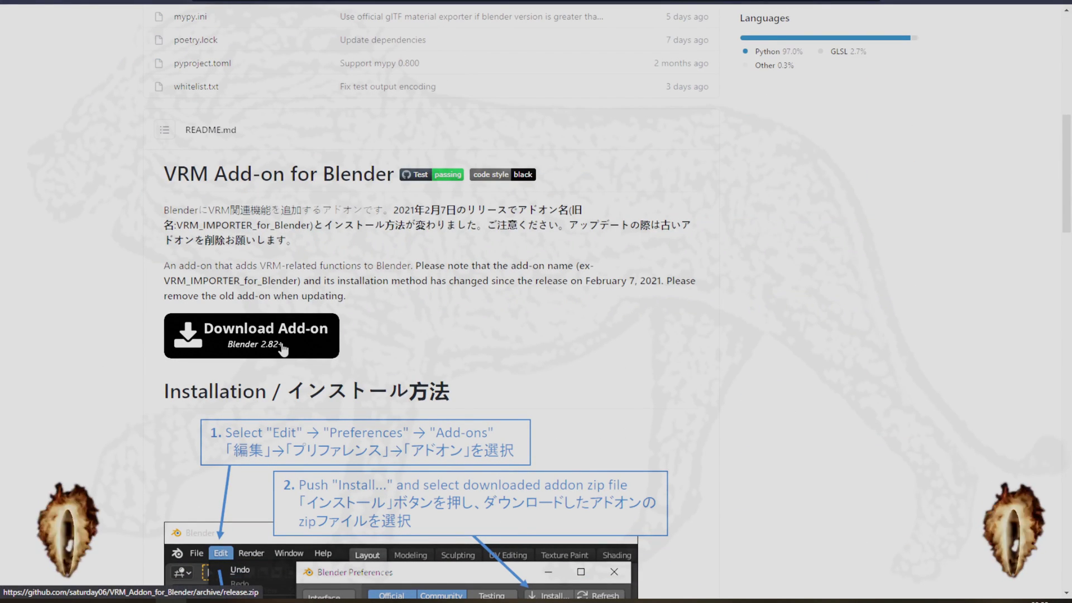
click(258, 330)
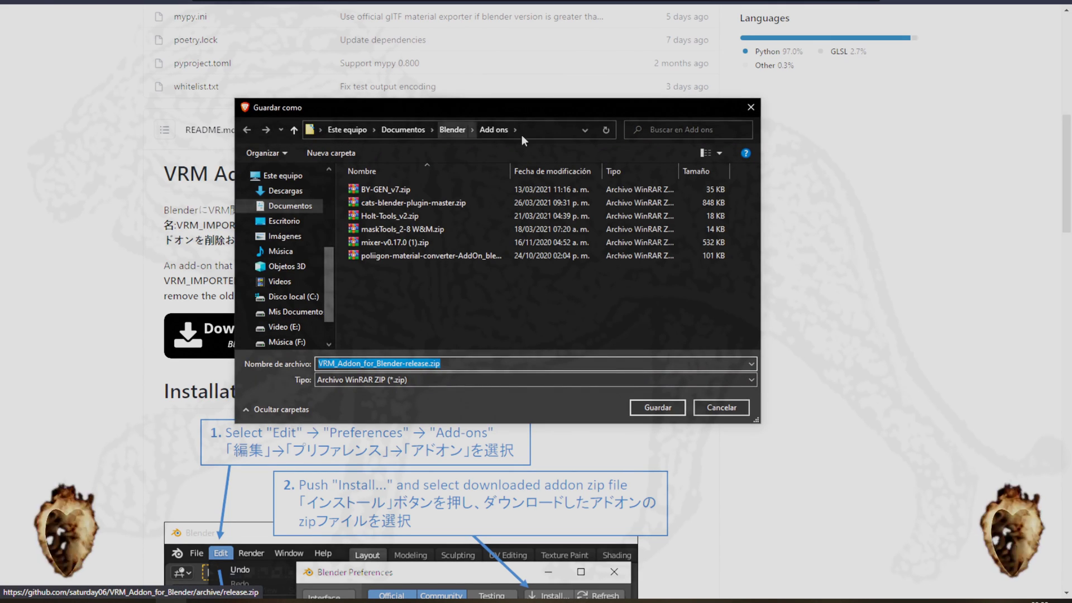
click(657, 406)
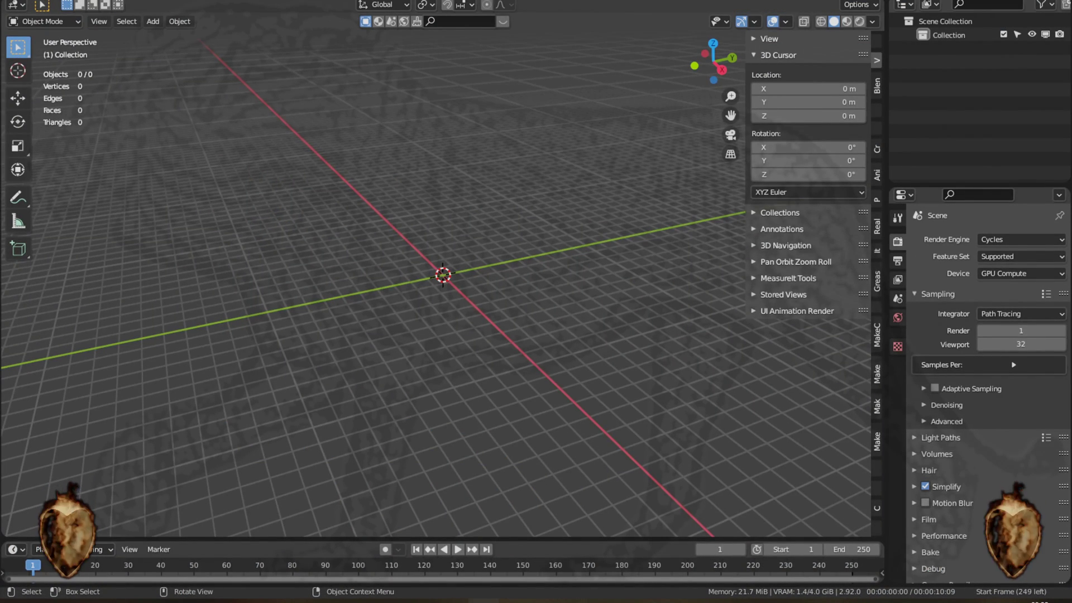
Install cats-blender-plugin-master.zip from the Add ons folder through Preferences > Add-ons.
click(56, 0)
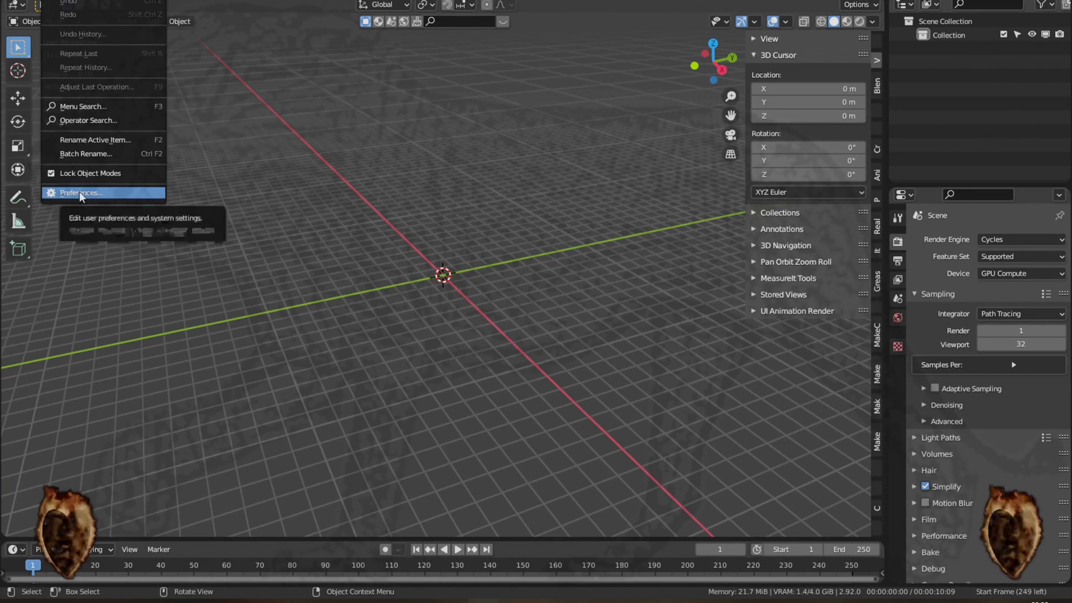
click(80, 193)
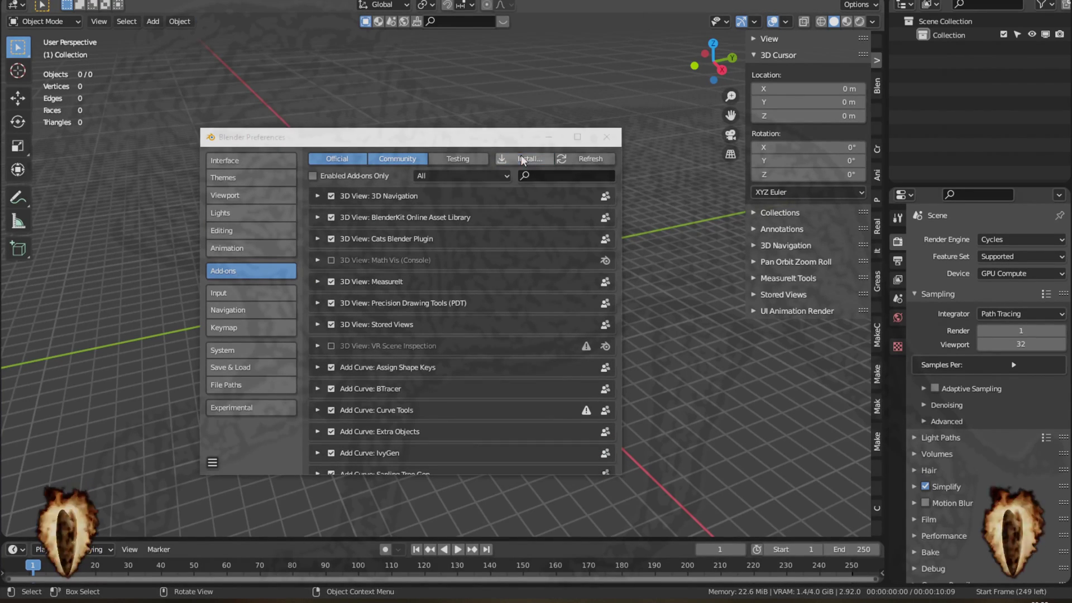
click(522, 161)
scroll(438, 329, down, 2)
click(439, 330)
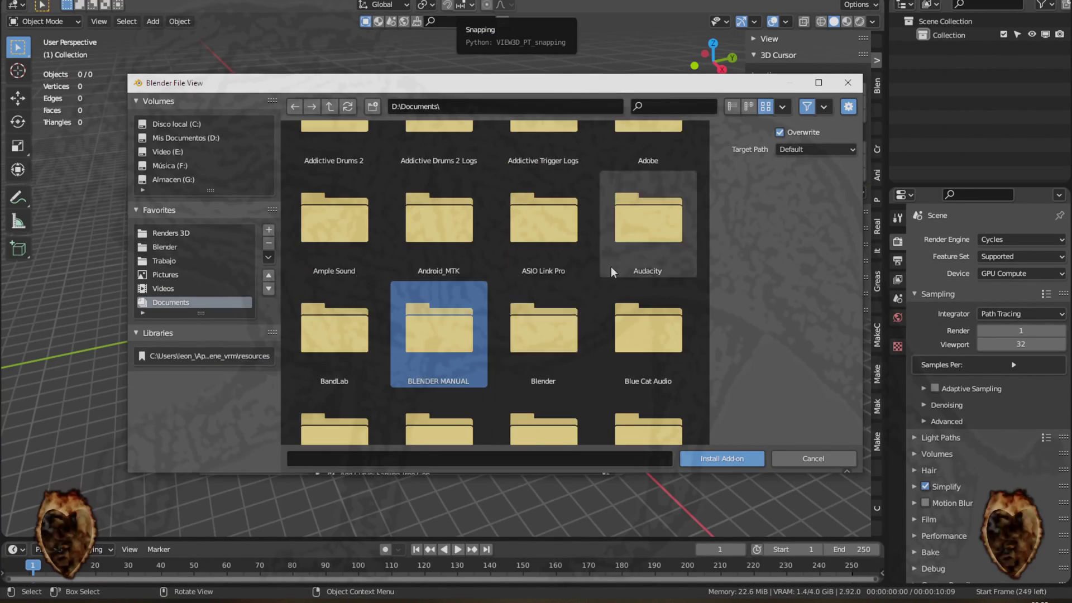
double_click(543, 329)
double_click(439, 291)
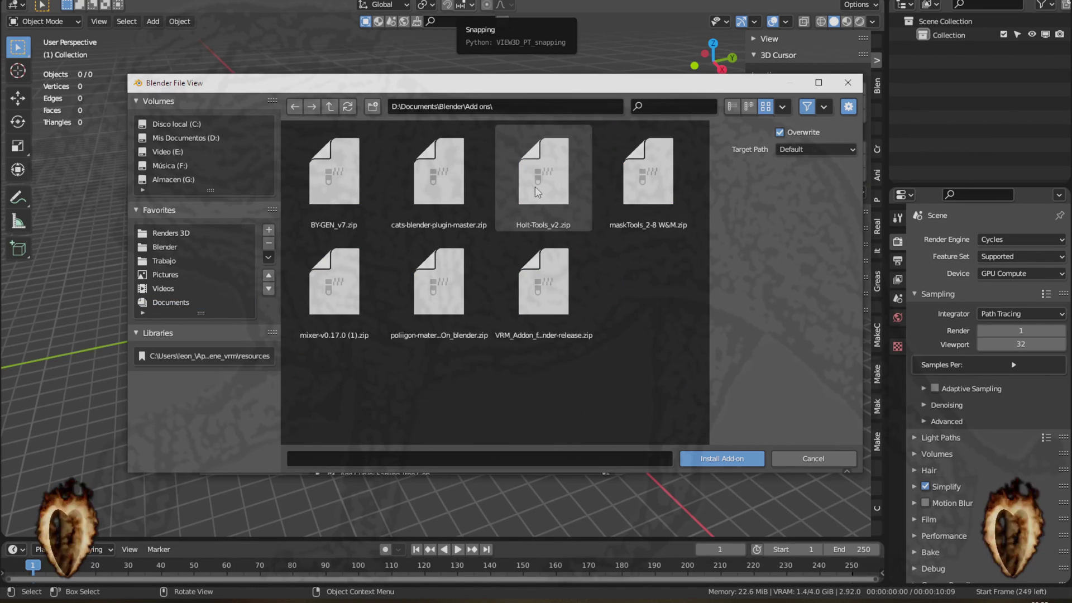
click(439, 173)
click(696, 462)
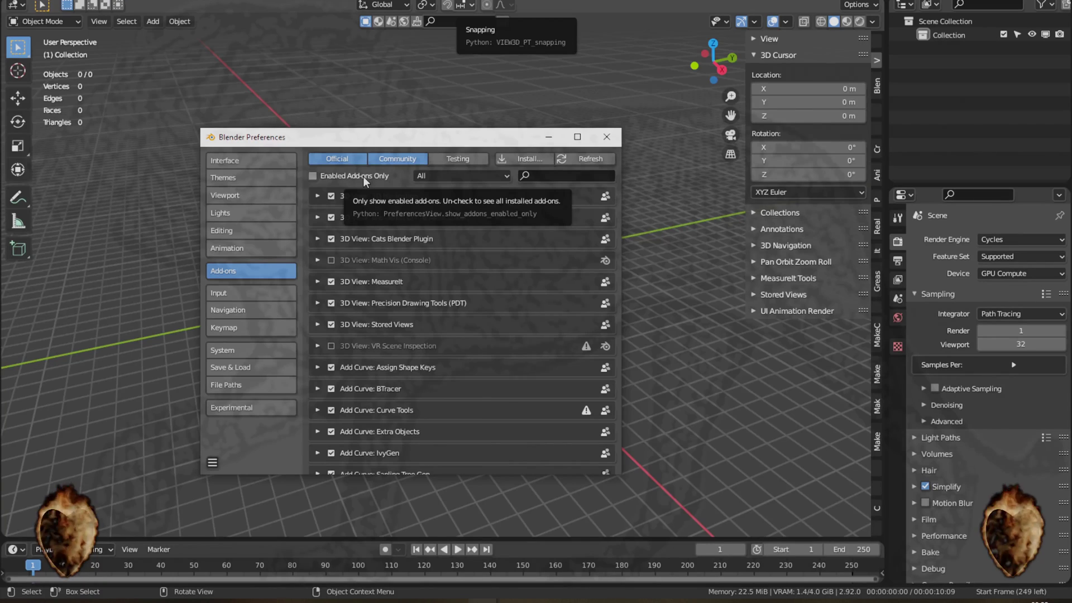
Search the add-ons for 'cats' and enable Cats Blender Plugin.
click(559, 175)
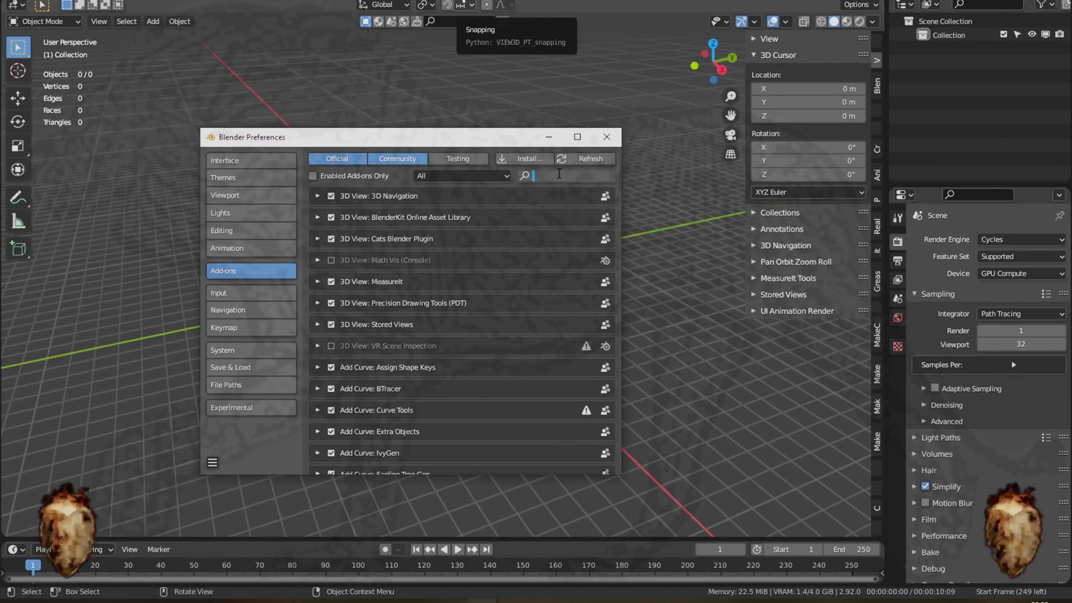
text(cats)
key(Return)
click(318, 196)
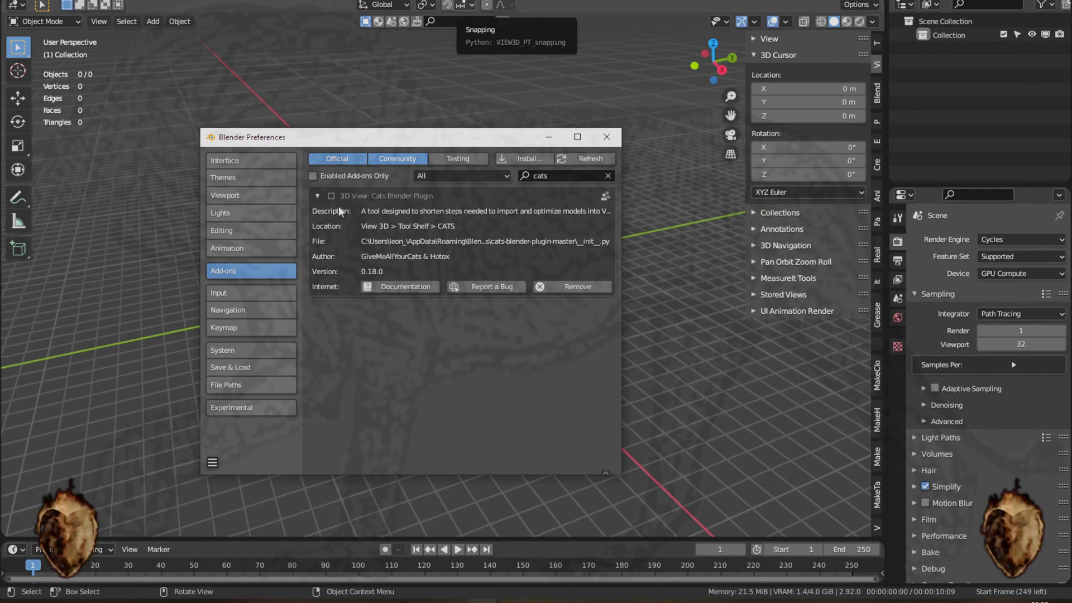
click(331, 196)
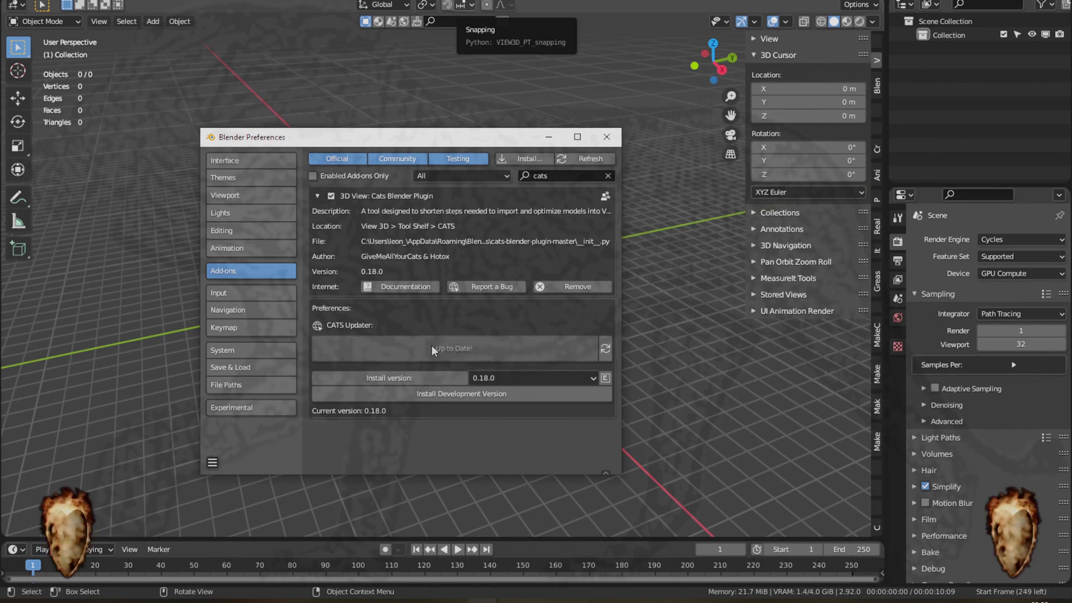
Enable the VRM format add-on via a 'vrm' search and close Preferences.
key(ctrl+f)
text(vrm)
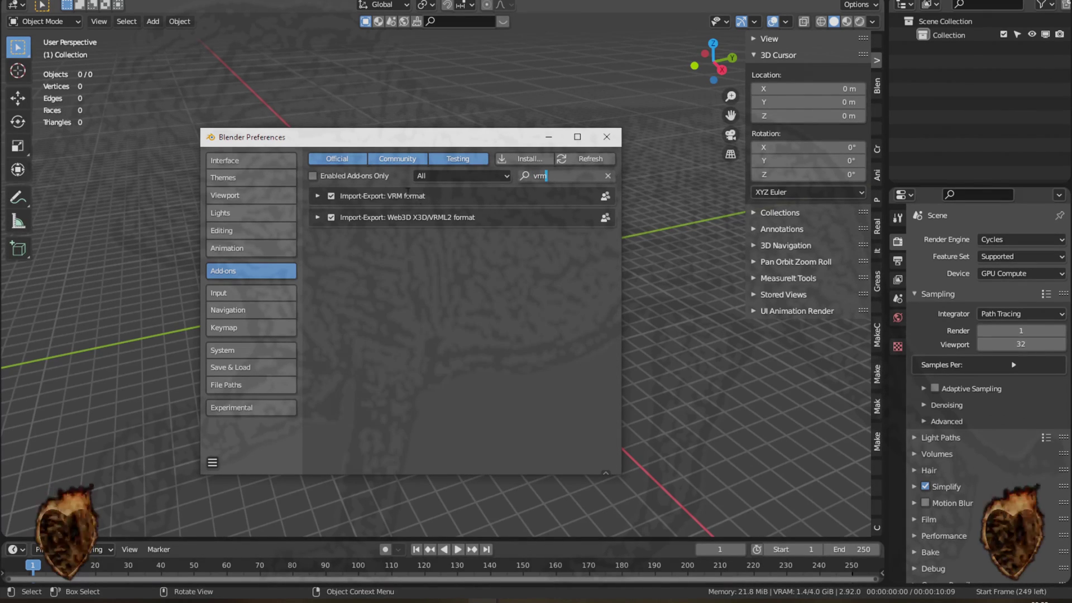
click(331, 196)
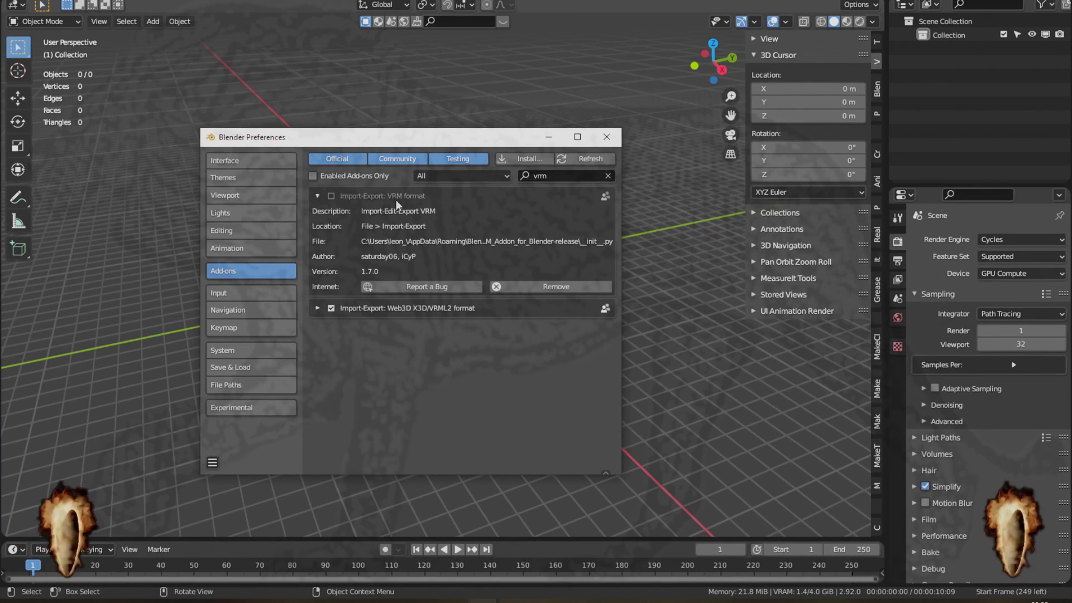
click(332, 197)
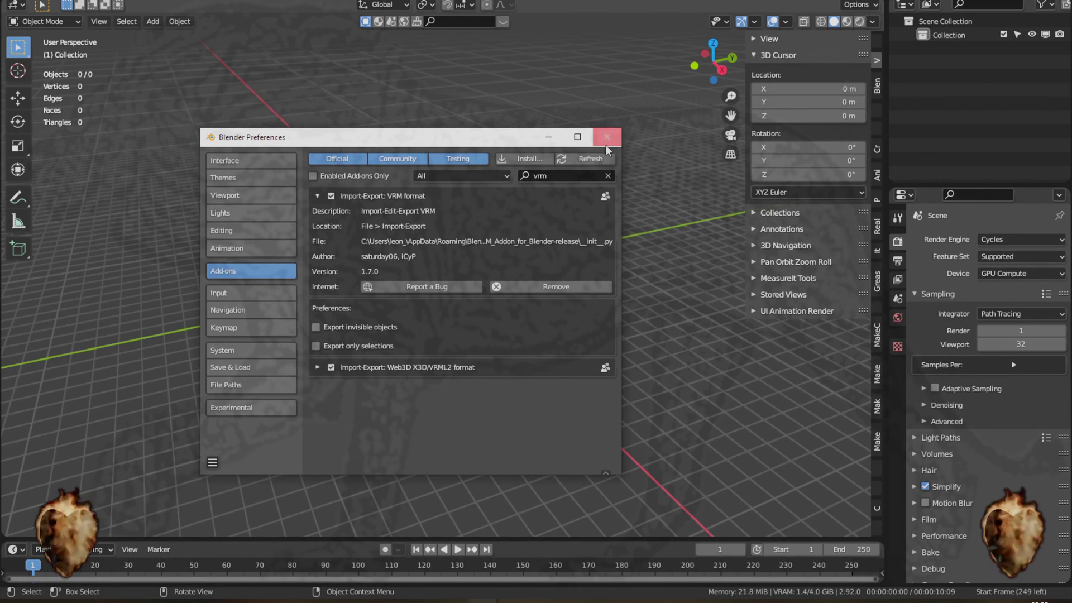
click(213, 463)
click(608, 138)
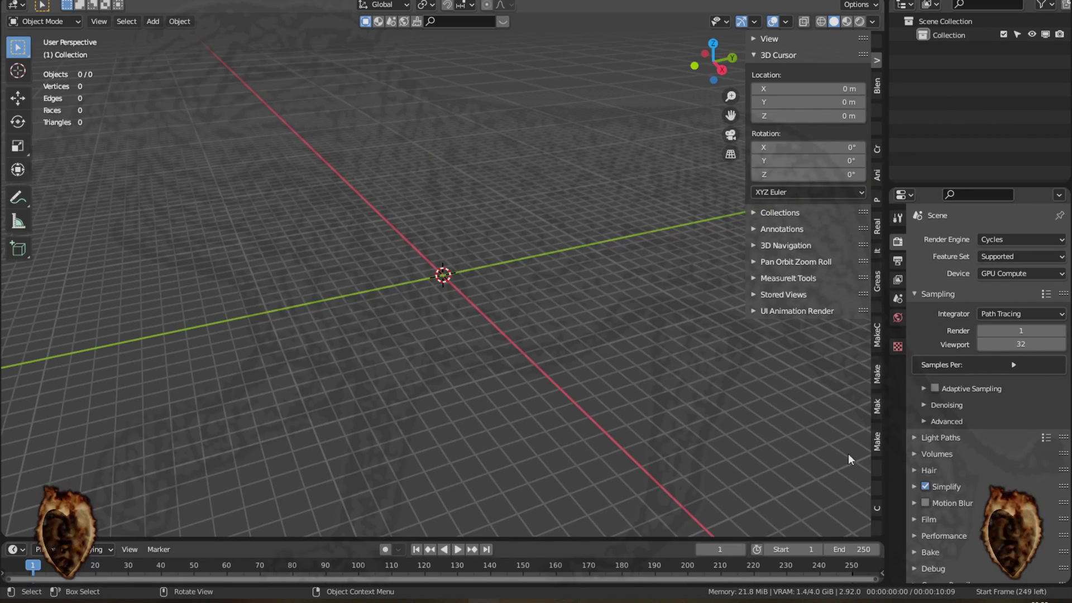
Import LeonVRoid.vrm from Blender\Vroid\Personaje 2 using the Cats Import Model VRM option.
click(877, 508)
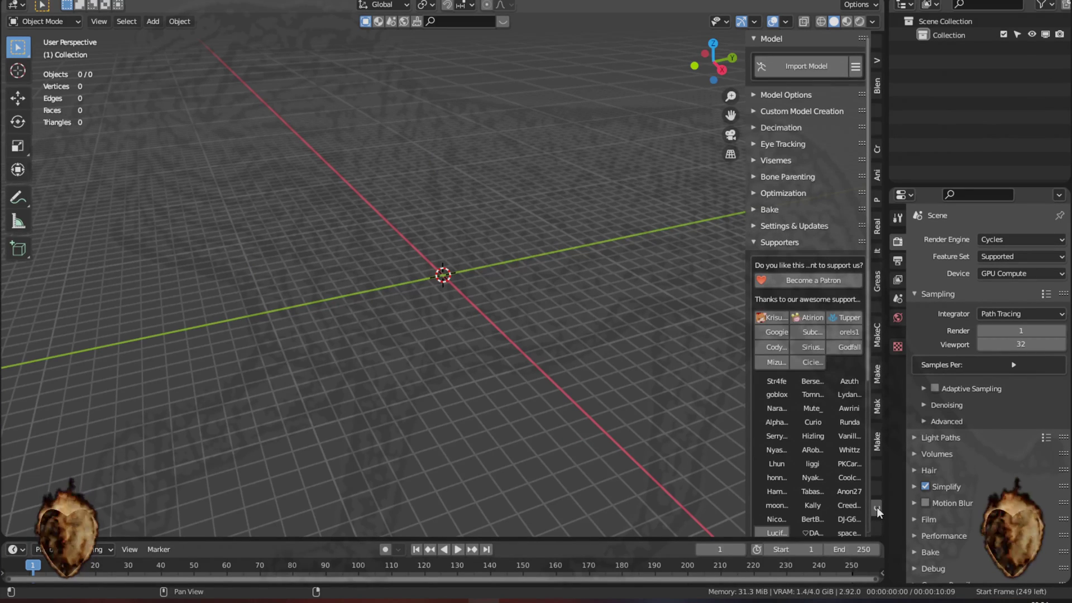
click(771, 244)
click(765, 259)
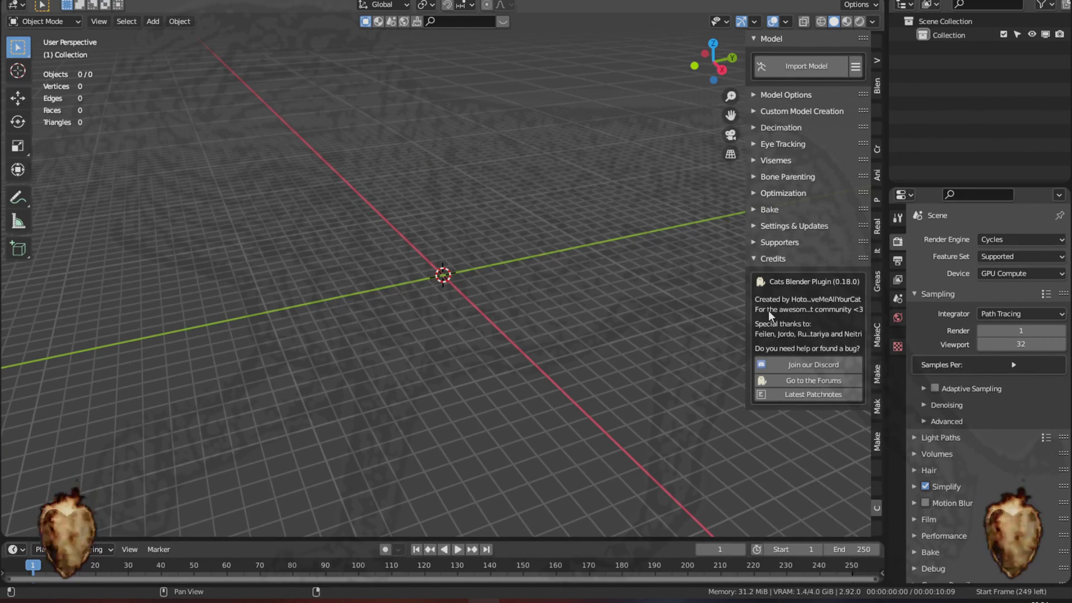
click(793, 259)
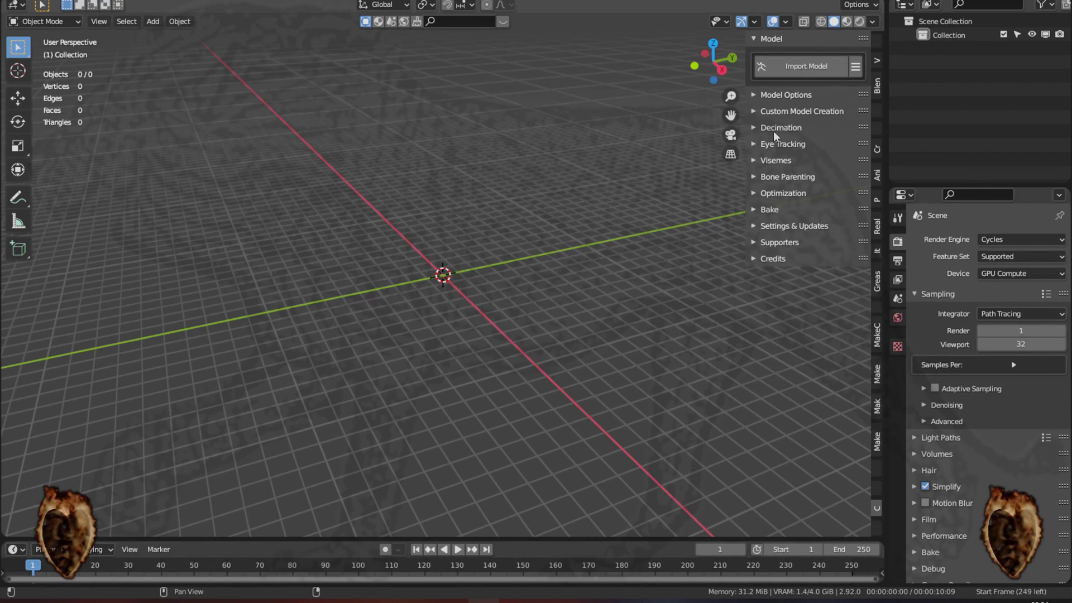
click(856, 67)
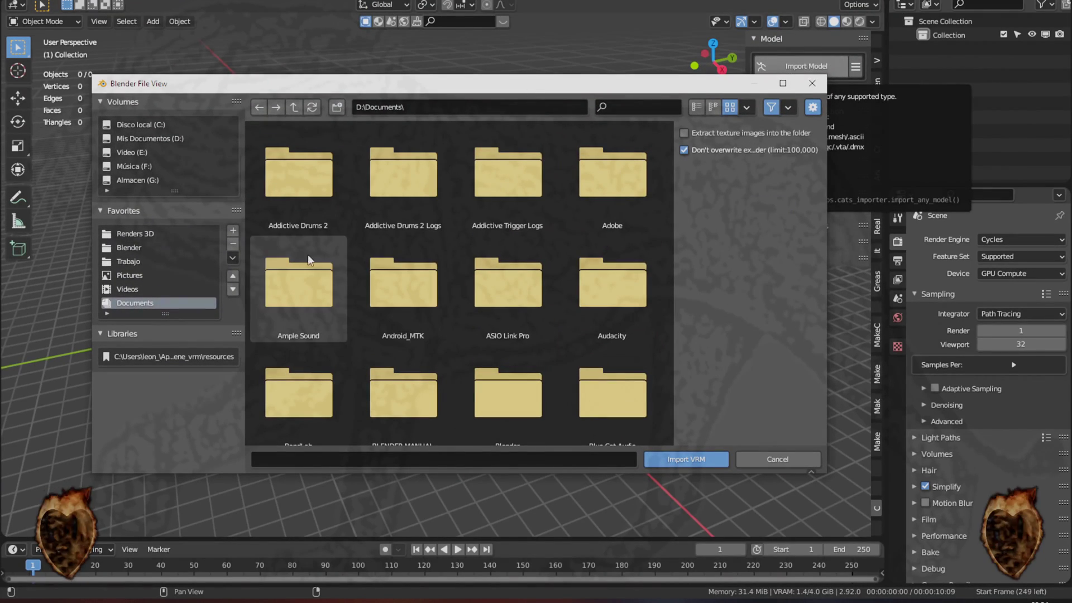
click(128, 248)
double_click(299, 178)
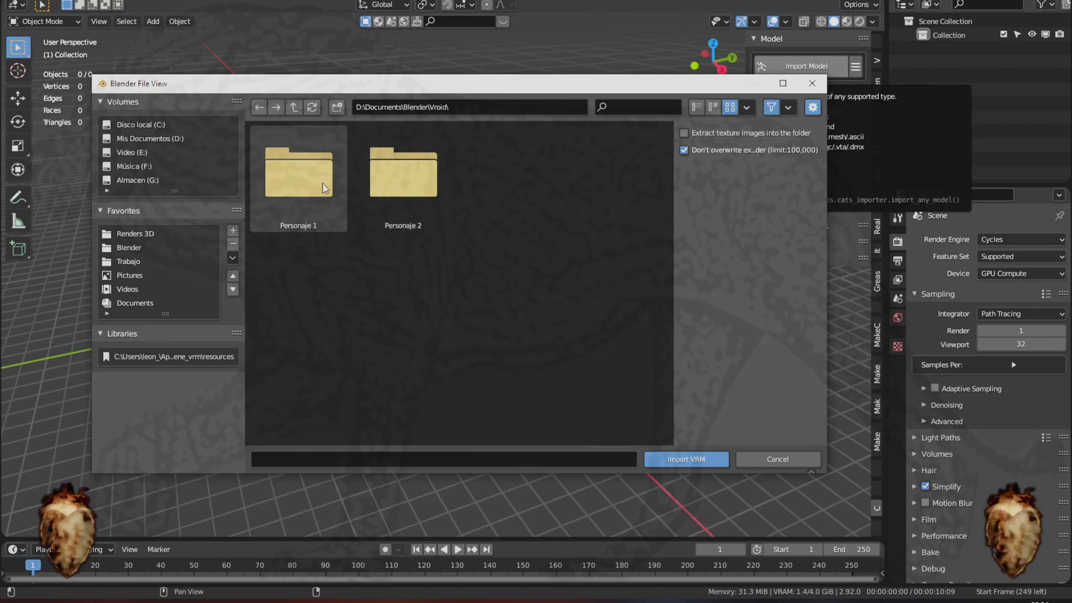
double_click(403, 185)
click(299, 178)
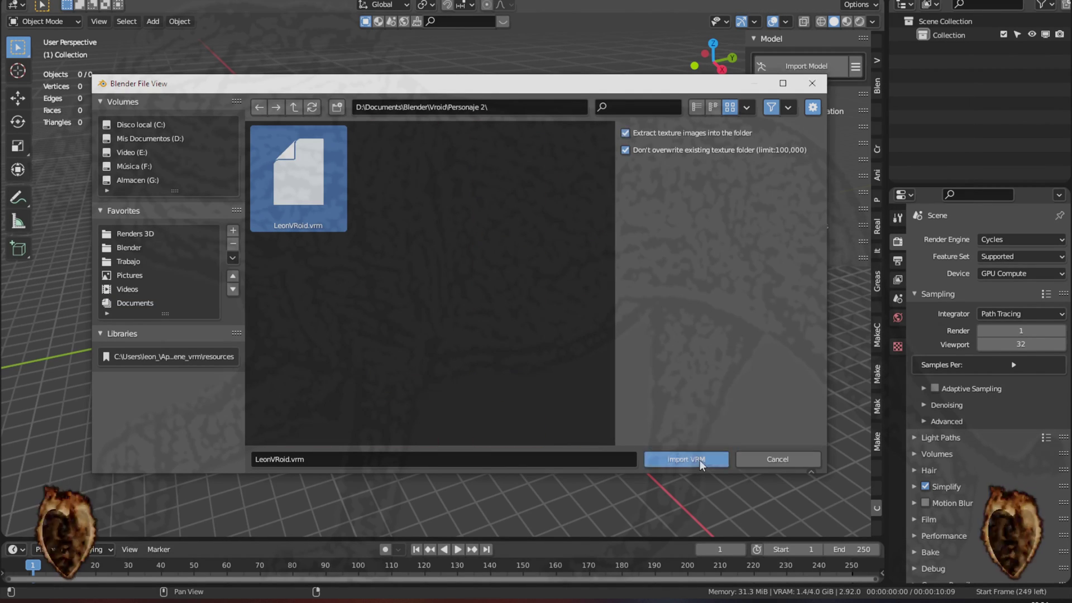
click(694, 462)
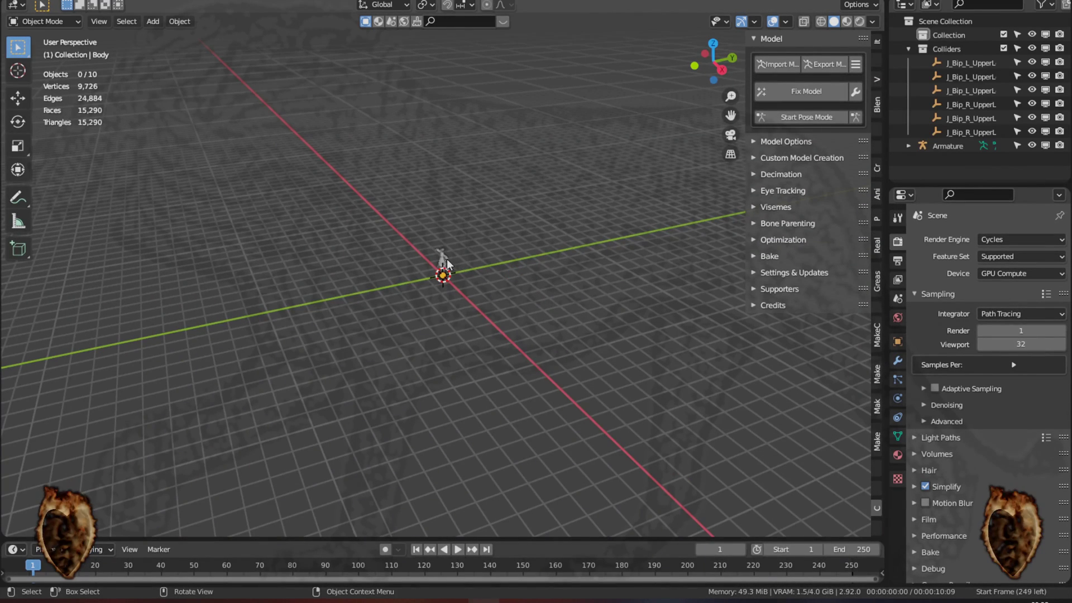
Frame the whole character and switch the viewport to Material Preview shading.
drag(409, 216, 495, 317)
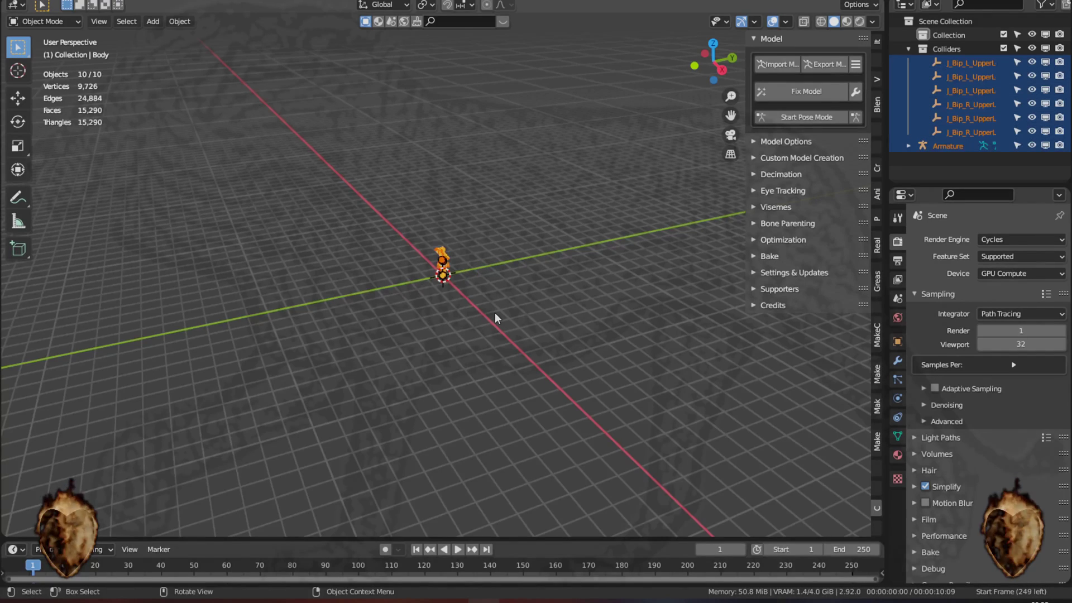
key(KP_Decimal)
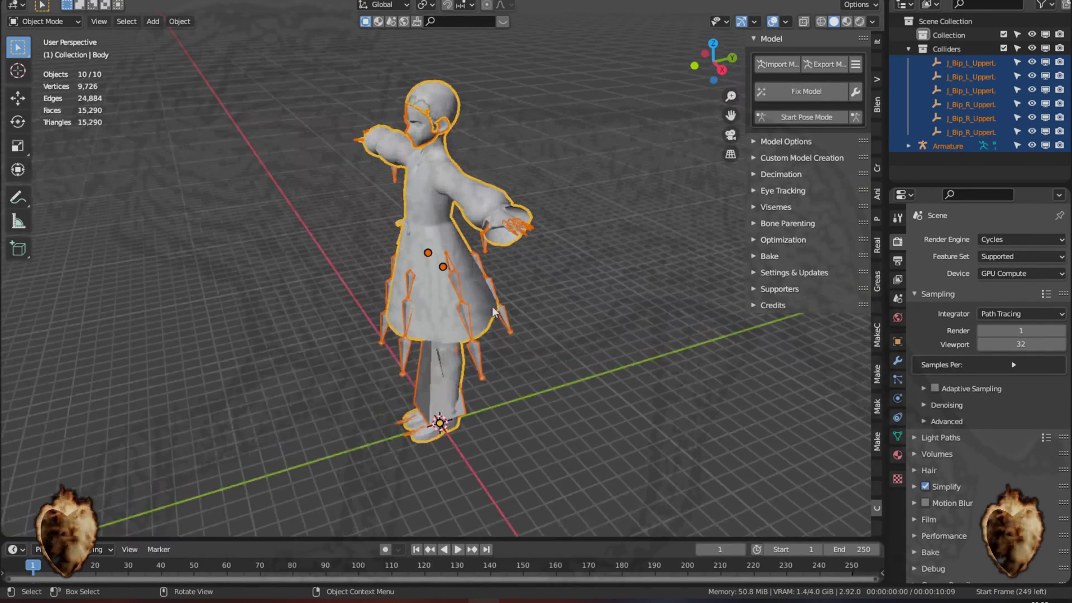
click(847, 22)
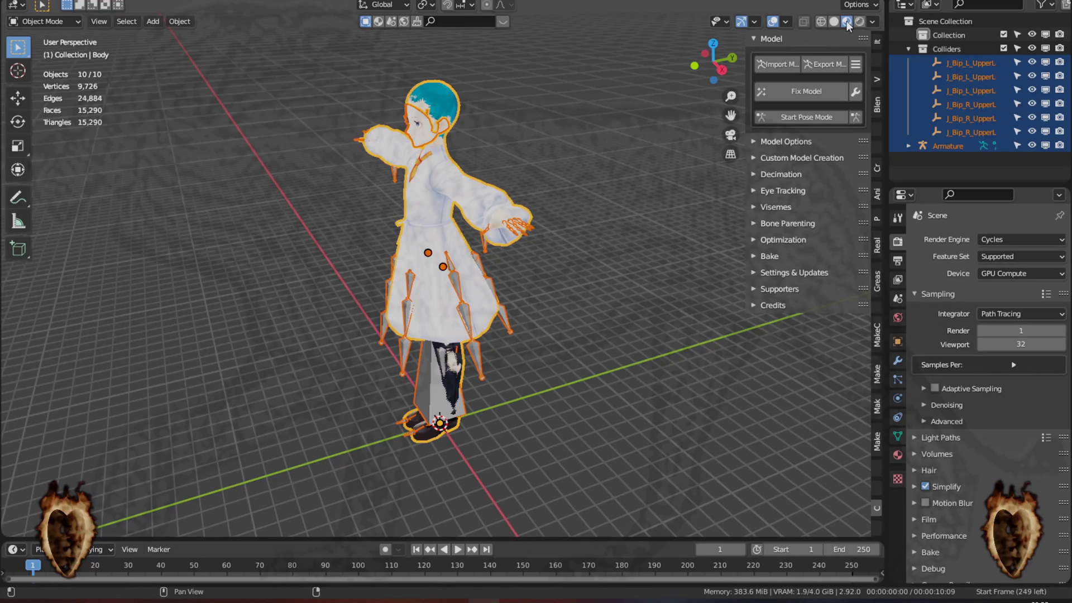
click(585, 370)
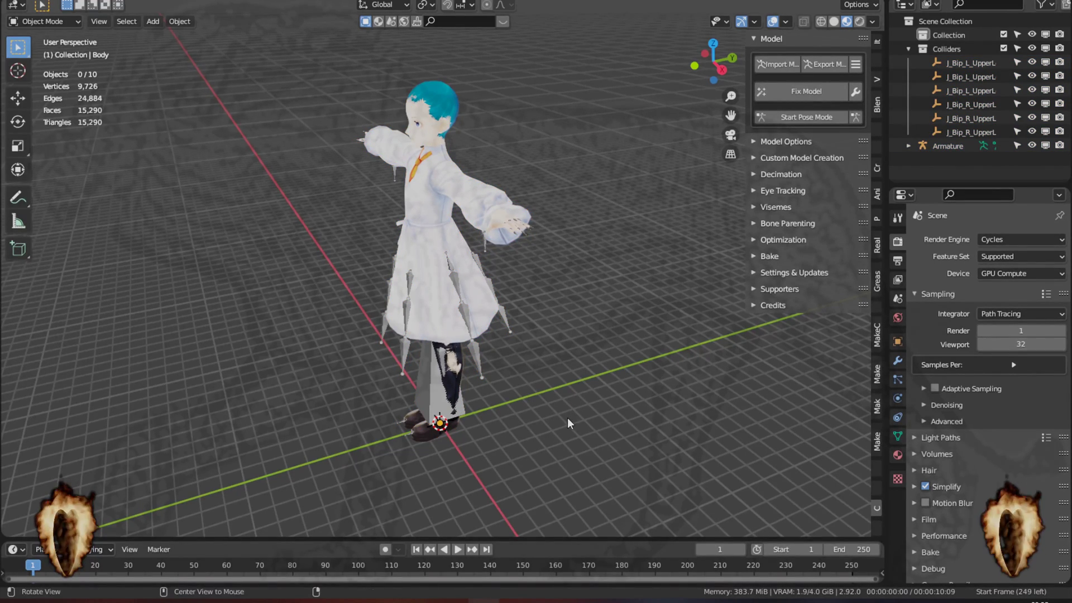
Orbit to a front view from slightly above and select the Face mesh.
mouse_move(567, 418)
middle_down()
mouse_move(669, 394)
mouse_move(739, 418)
middle_up()
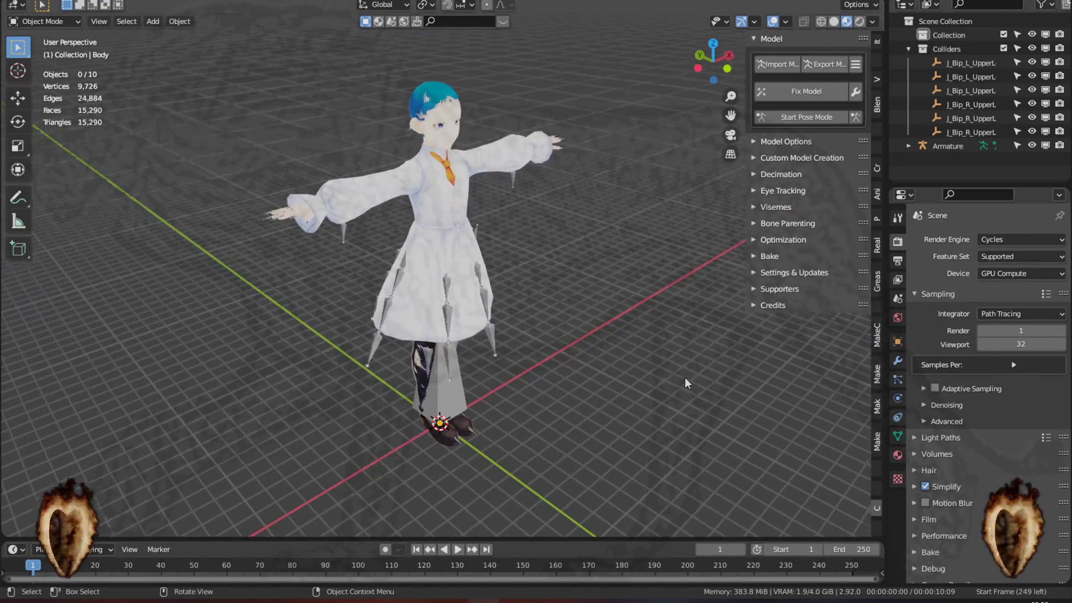
scroll(685, 377, up, 2)
mouse_move(676, 263)
middle_down()
mouse_move(655, 317)
mouse_move(609, 264)
mouse_move(625, 213)
mouse_move(628, 242)
mouse_move(628, 233)
middle_up()
mouse_move(608, 320)
middle_down()
mouse_move(639, 321)
mouse_move(585, 333)
mouse_move(585, 284)
middle_up()
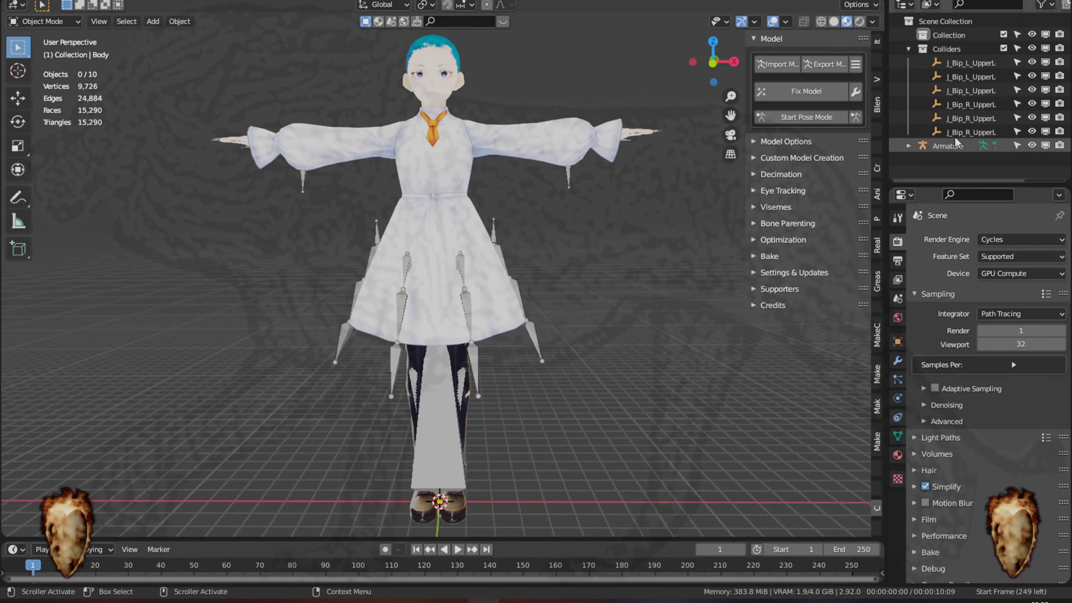
click(433, 73)
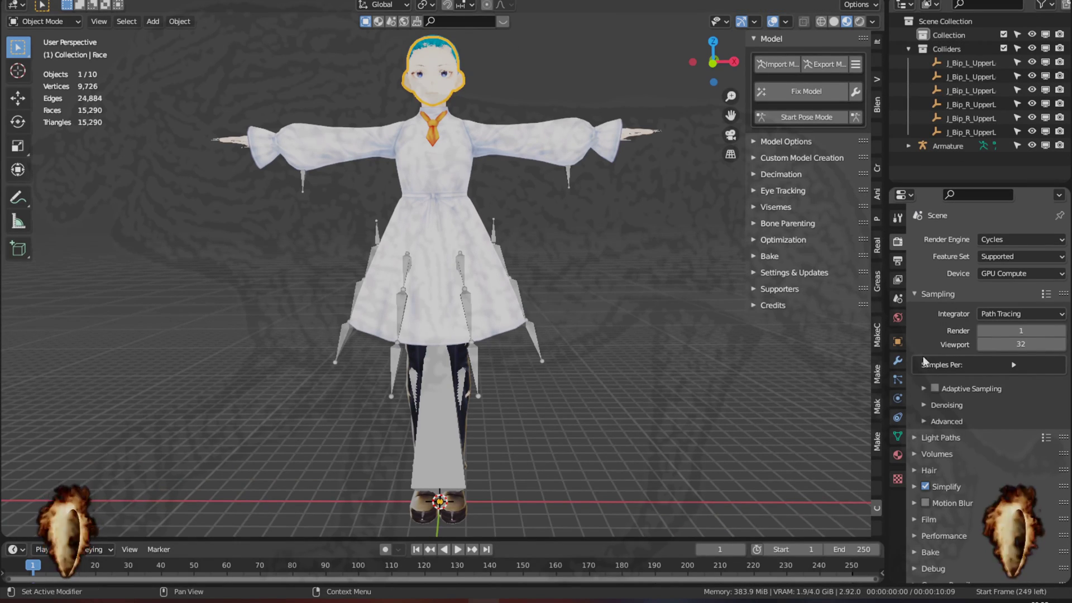
Show the Face mesh's shape keys in Object Data properties, widening the panel.
click(898, 436)
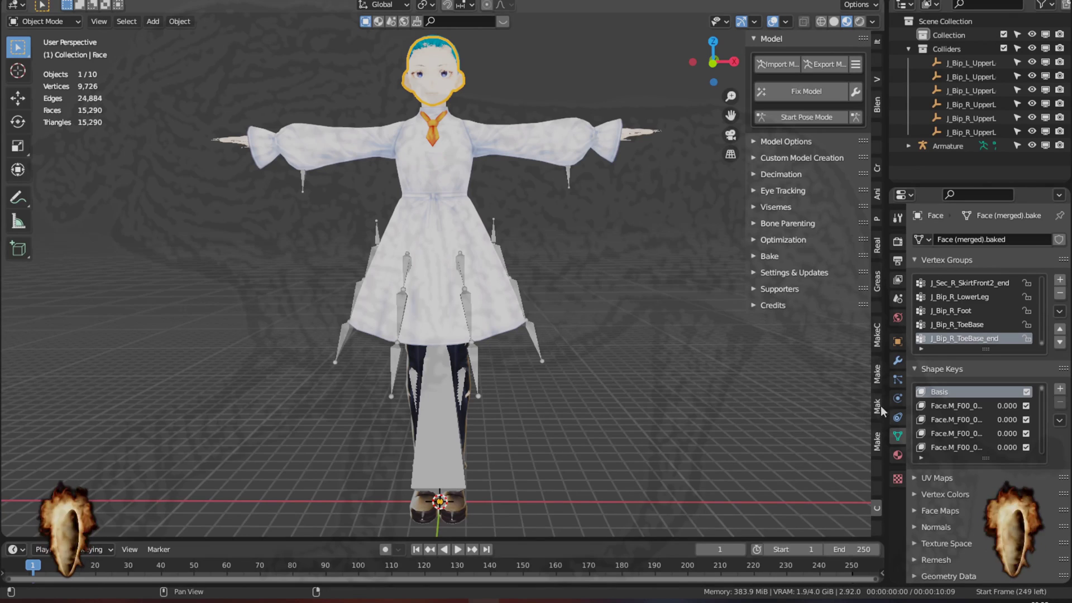
drag(886, 406, 830, 416)
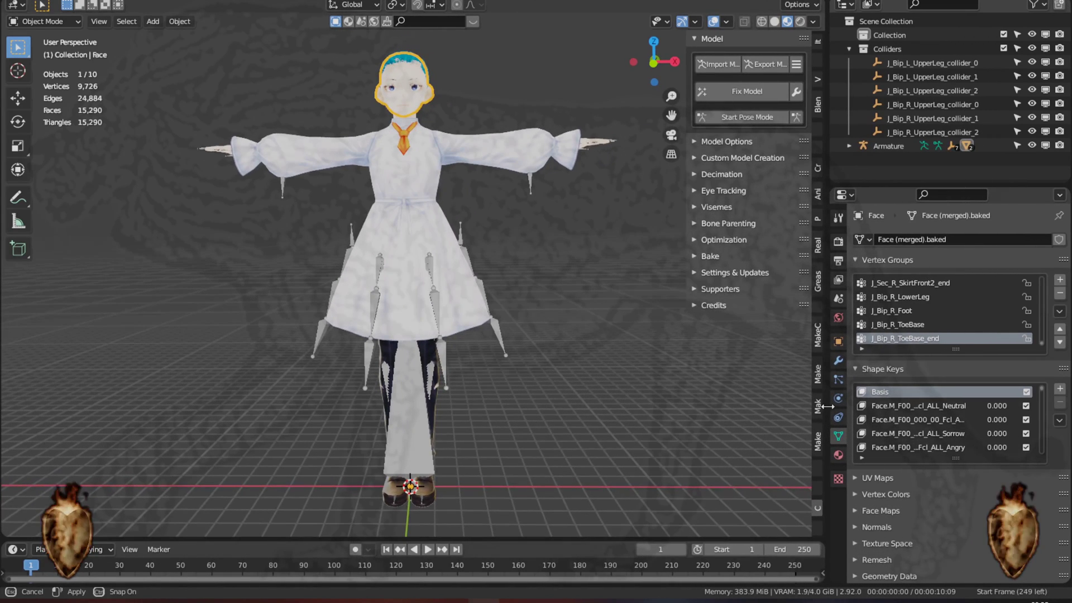
drag(830, 414, 778, 412)
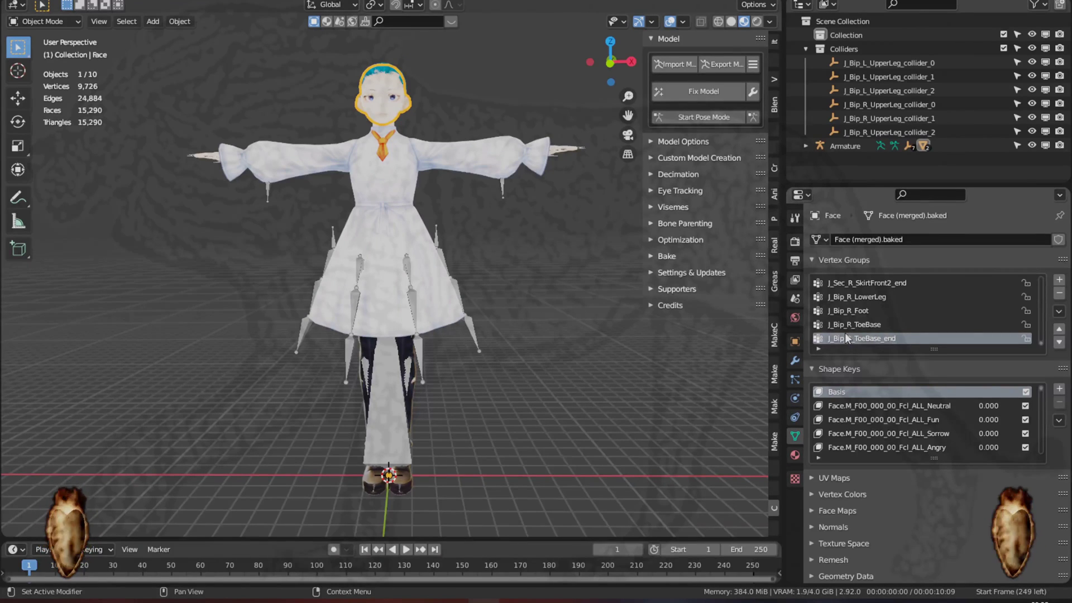
scroll(853, 397, down, 1)
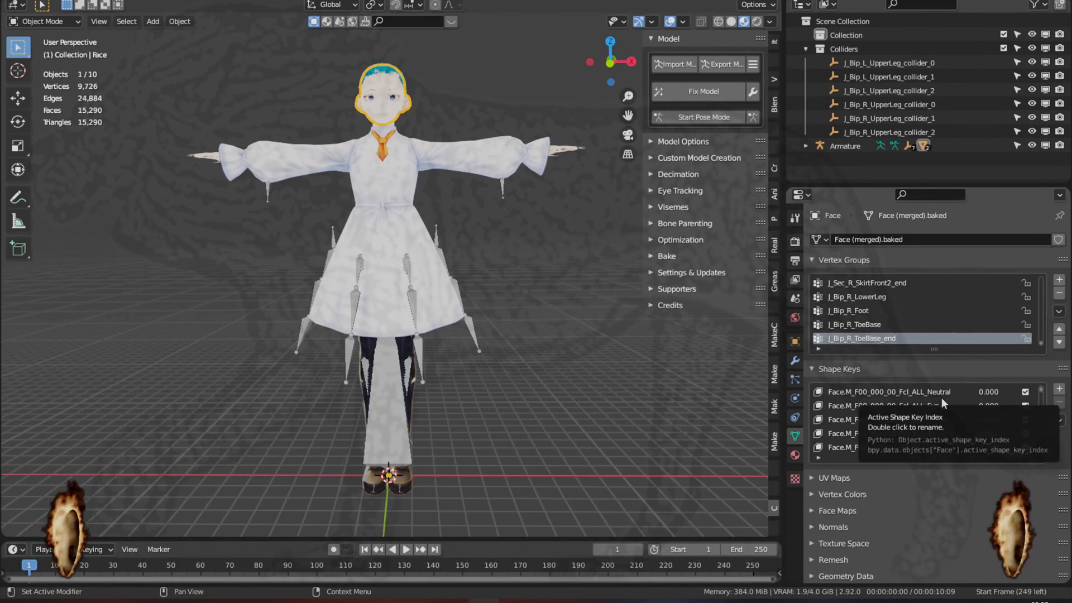
Preview Fcl_ALL_Angry at full strength, then reset it to 0.
click(944, 436)
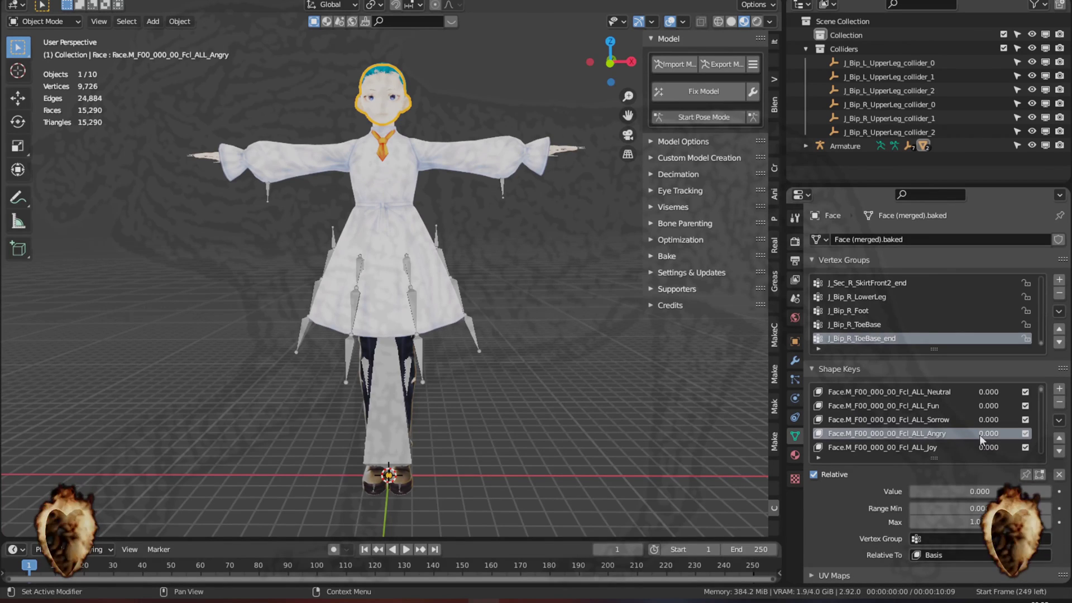
drag(992, 436, 1028, 436)
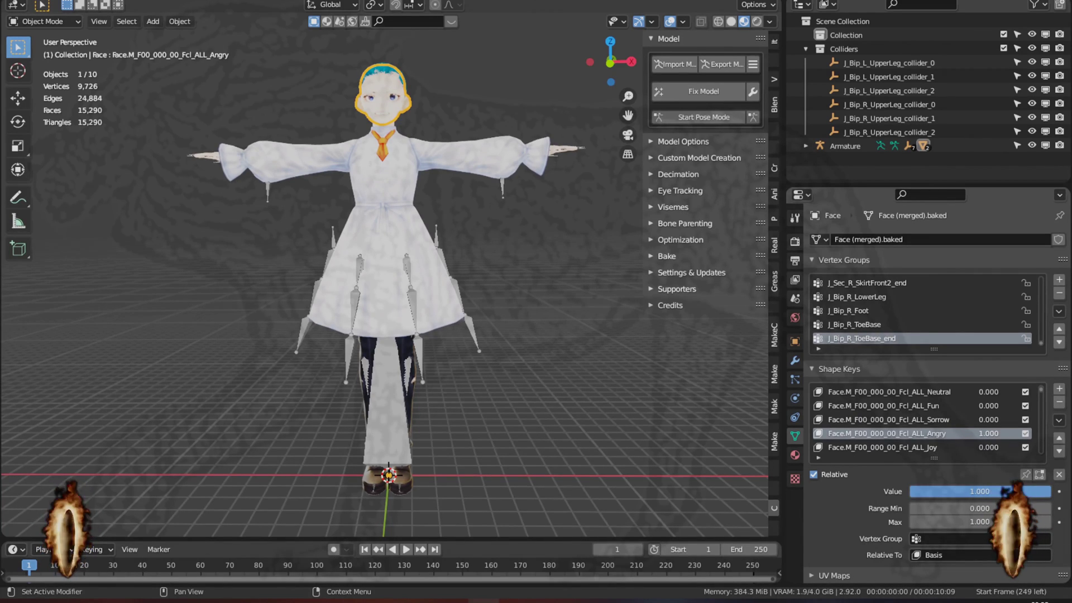
key(KP_Decimal)
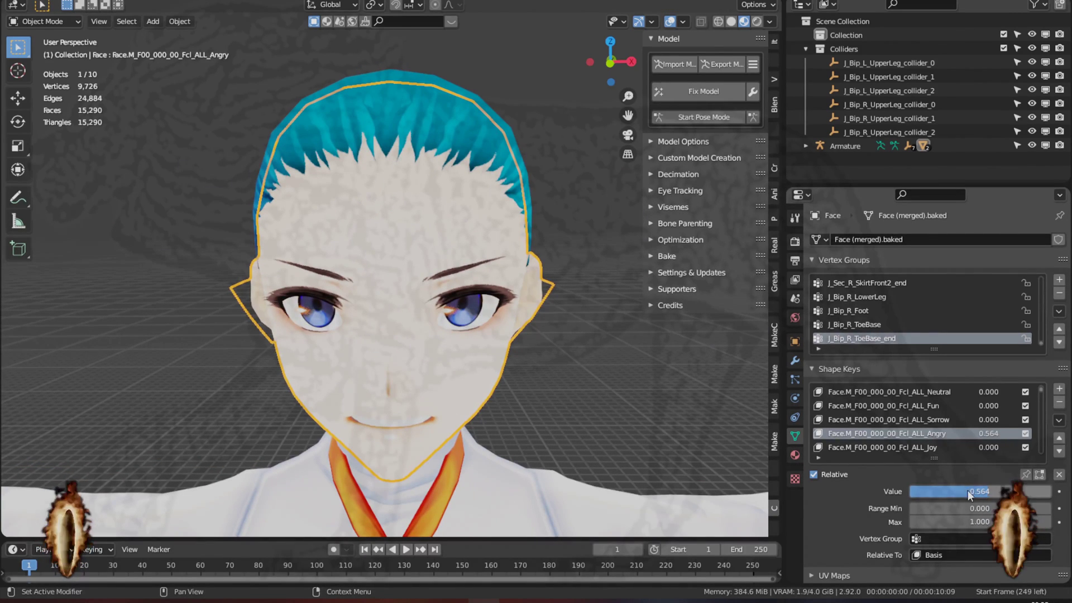
drag(978, 492, 898, 492)
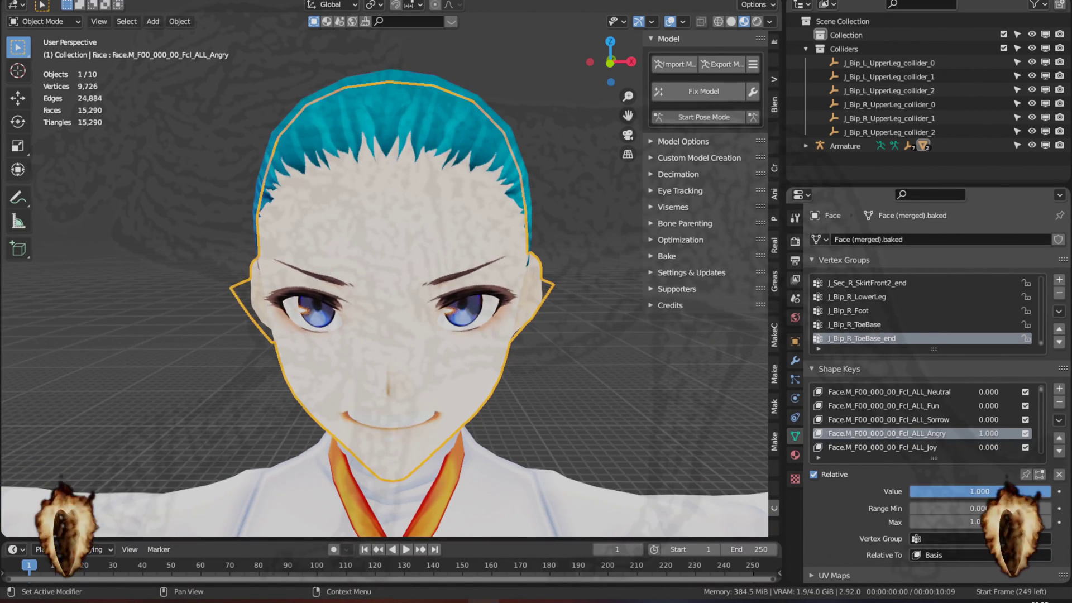
Set the Fcl_ALL_Joy shape key value to 0.947.
click(991, 448)
key(BackSpace)
text(947)
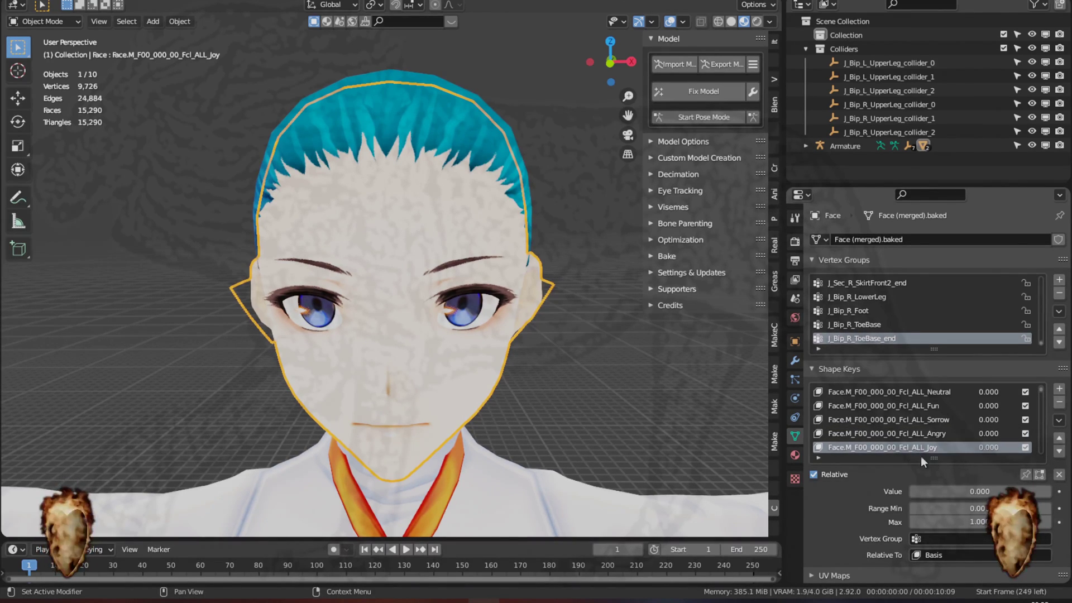
key(Return)
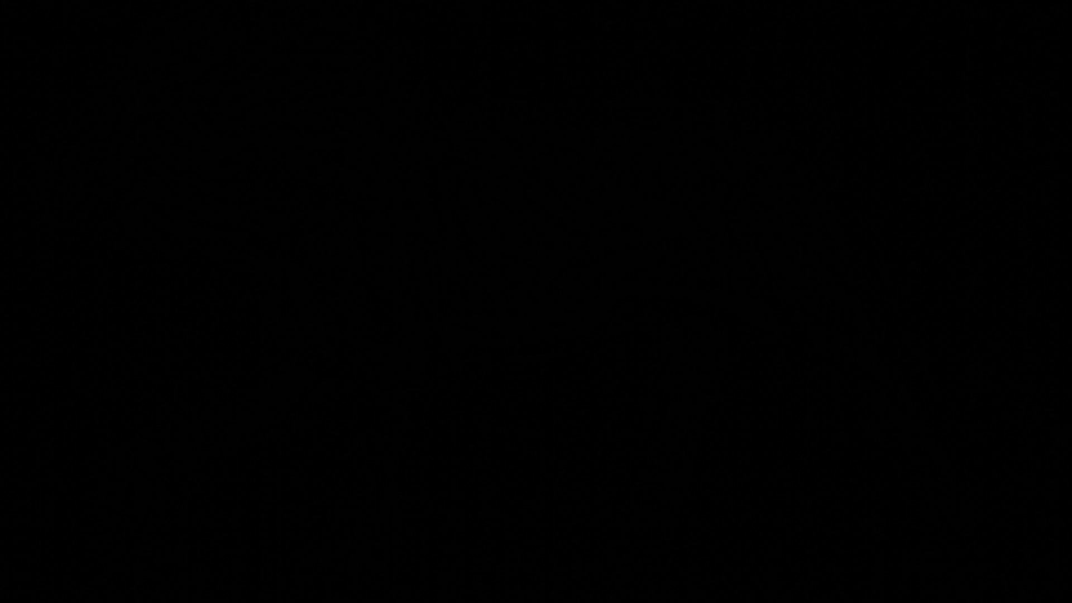